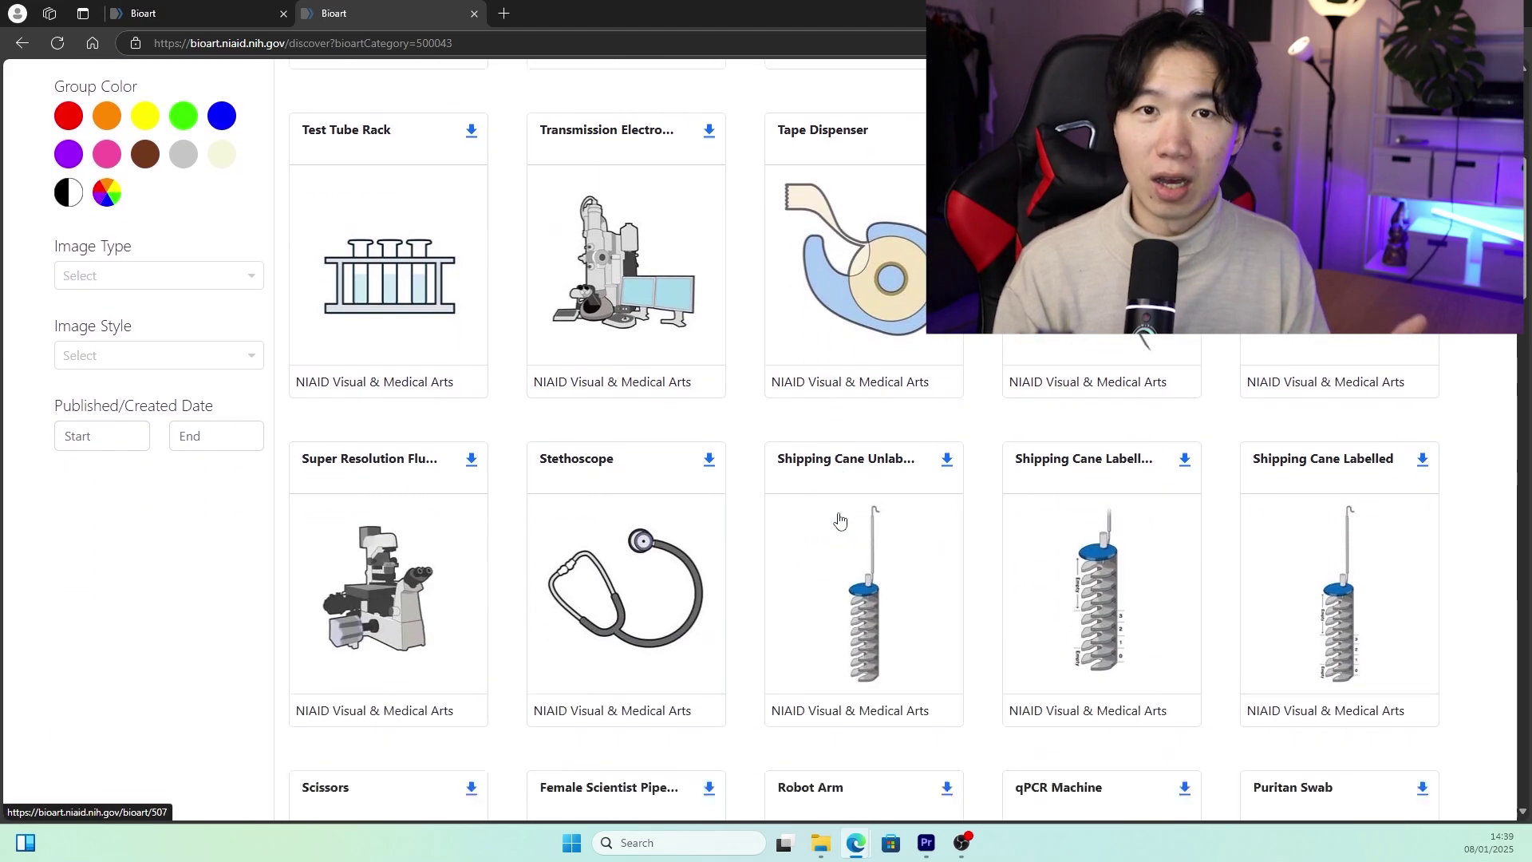
Scroll down through the Equipment illustrations grid on NIH BioArt Source.
scroll(839, 519, down, 10)
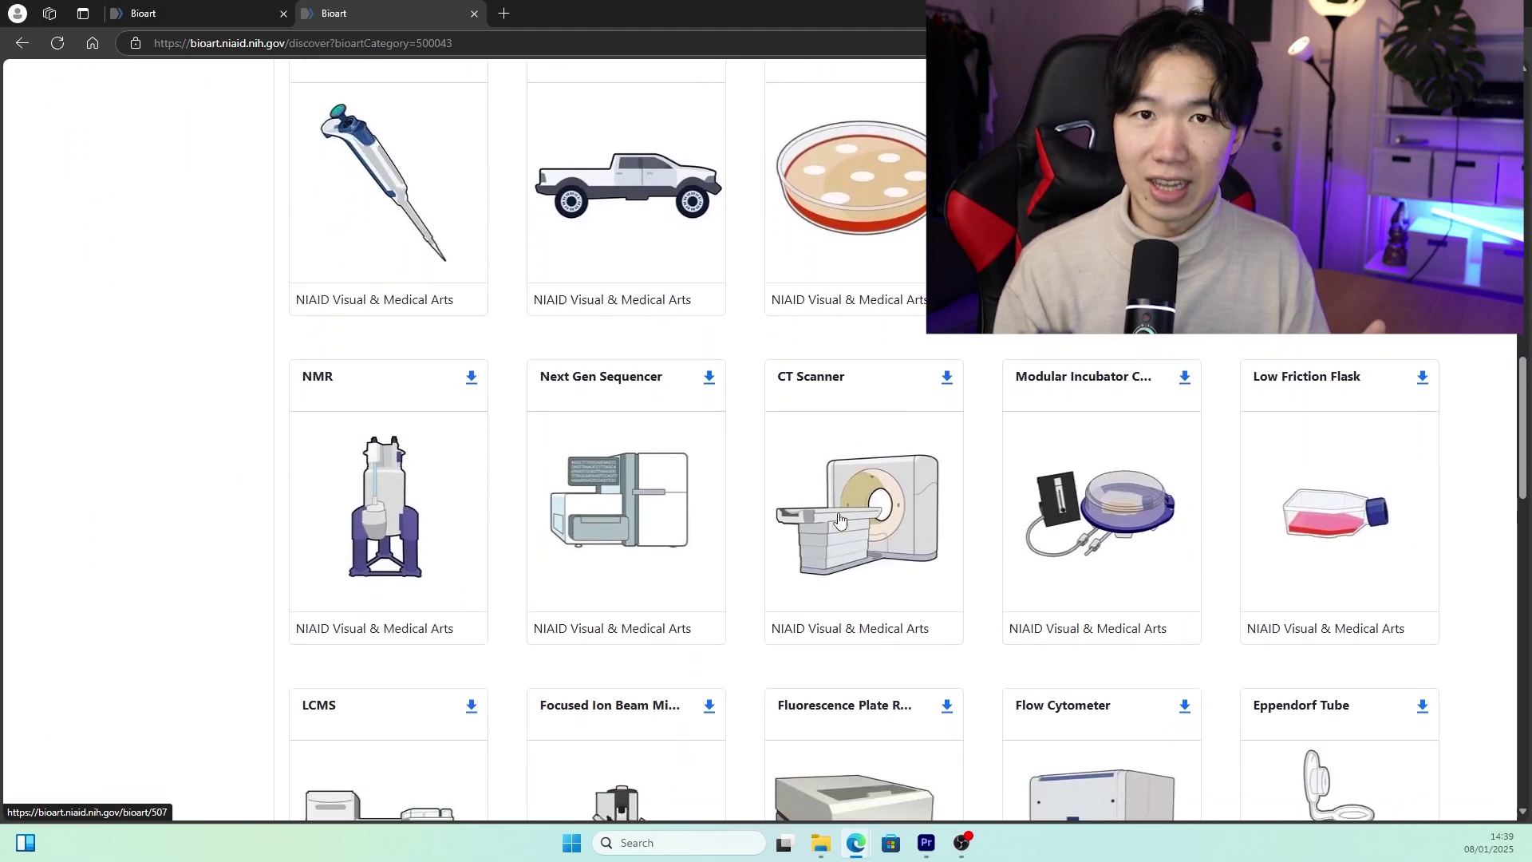
scroll(840, 520, down, 1)
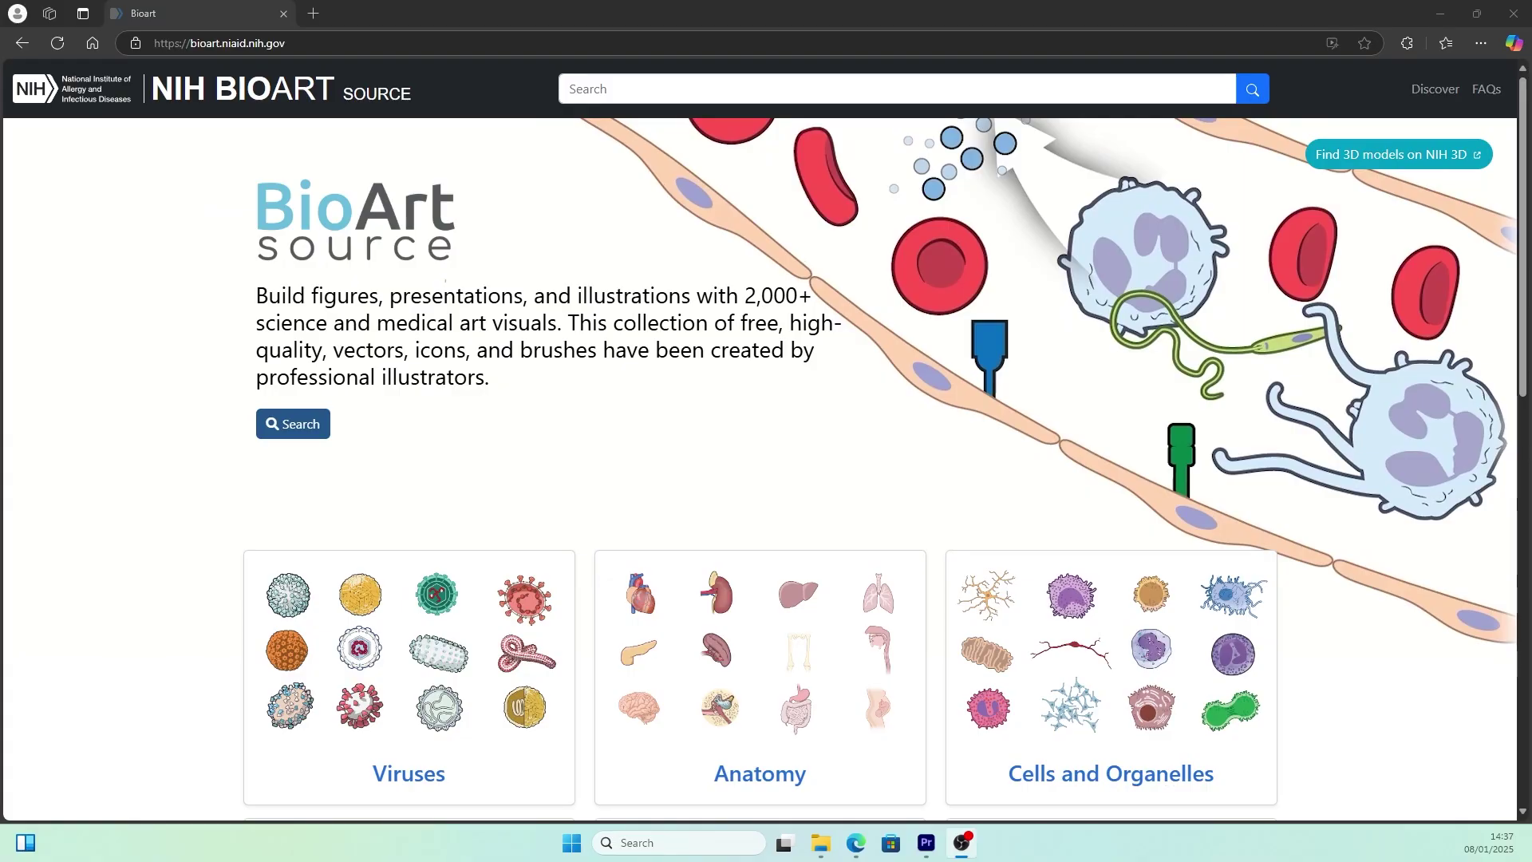
Select the first line of the intro text, then close the duplicate BioArt tab.
key(ctrl+shift+k)
drag(257, 296, 814, 297)
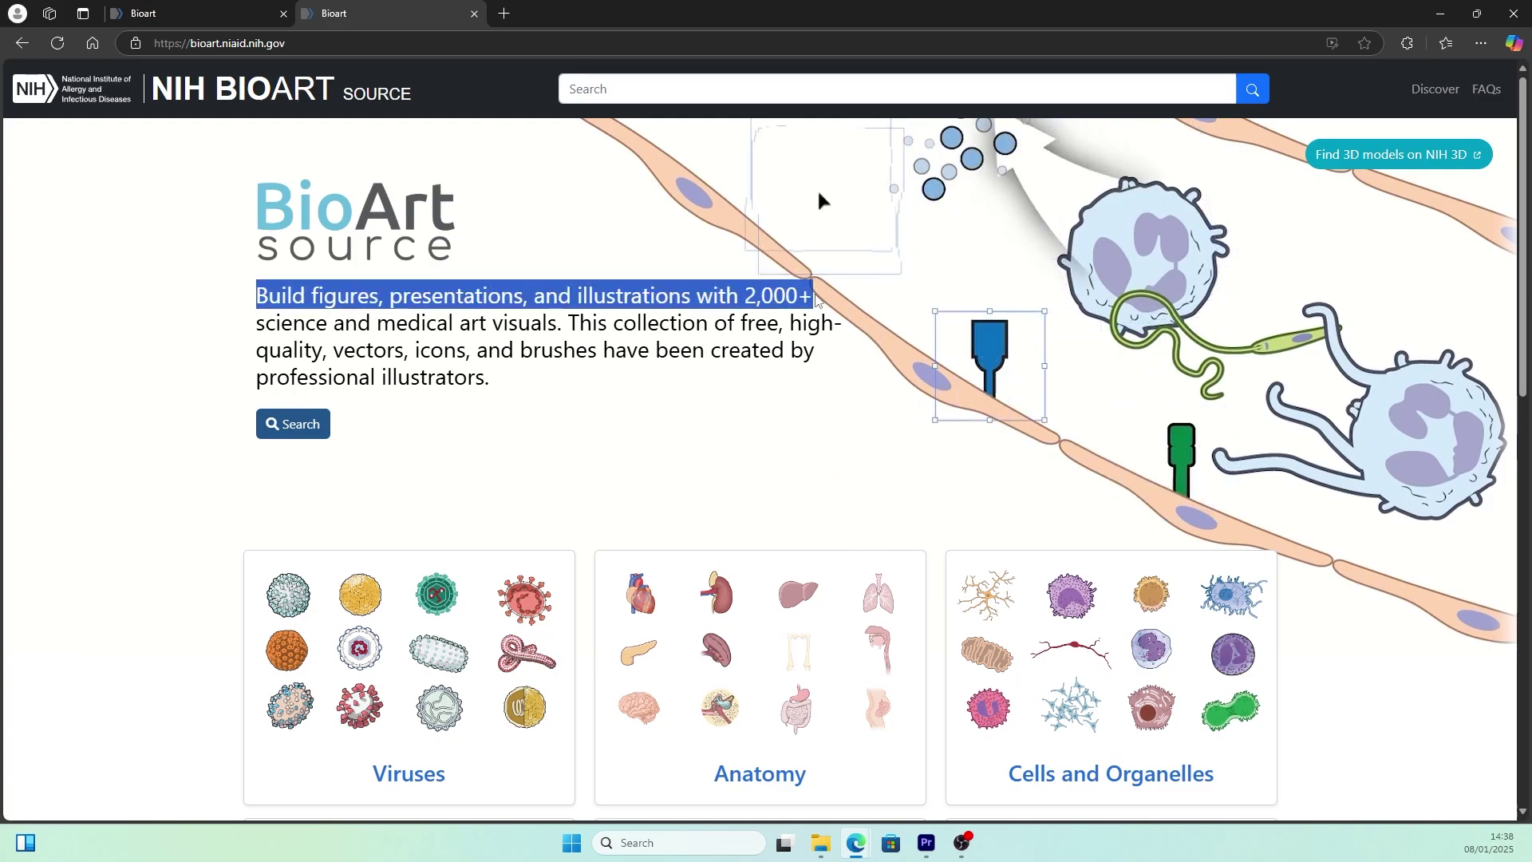
right_click(814, 298)
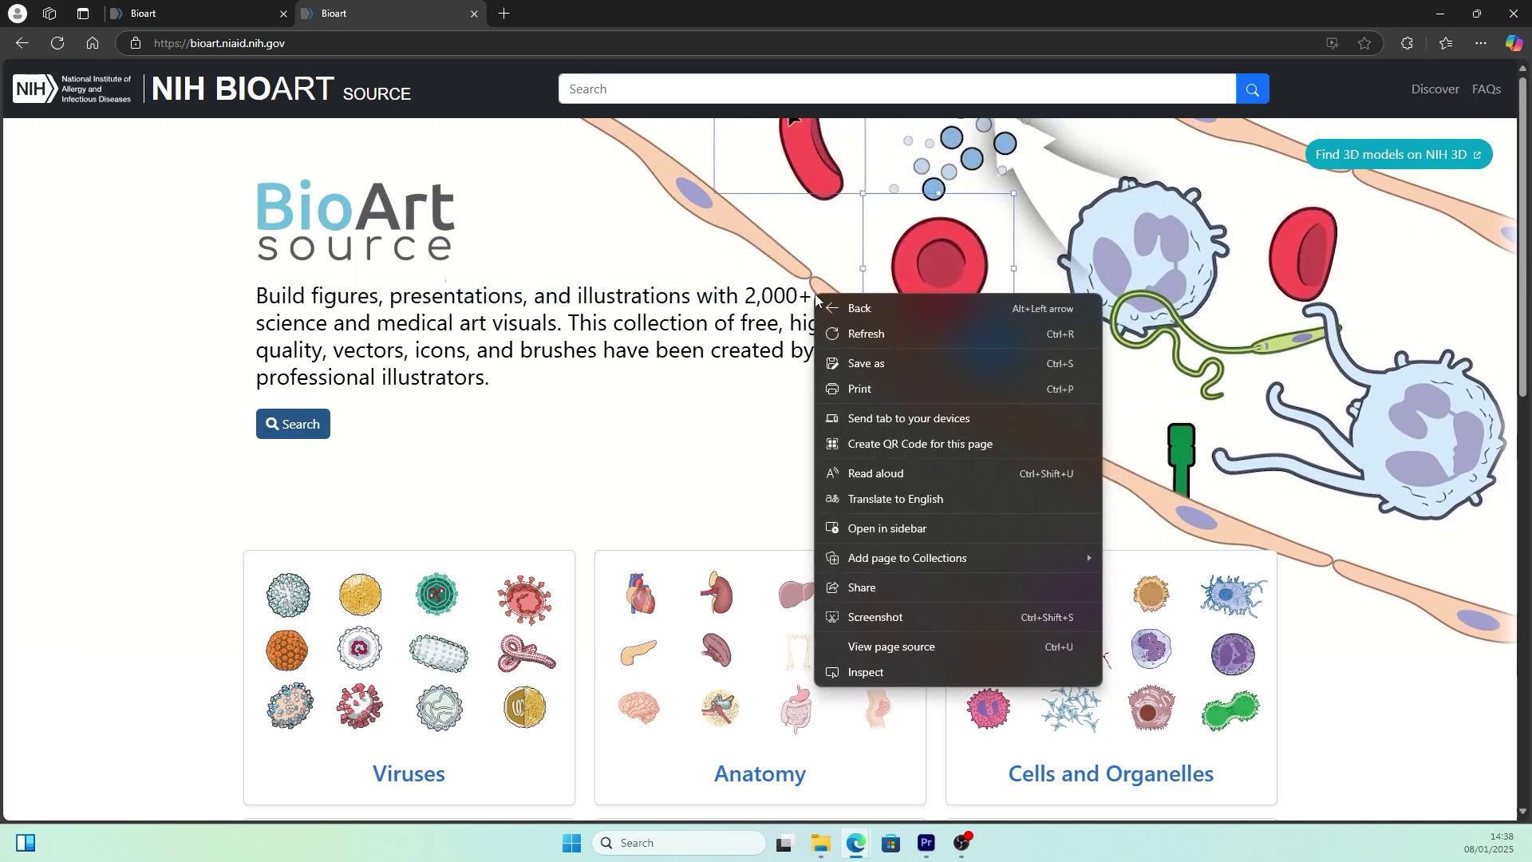
click(617, 301)
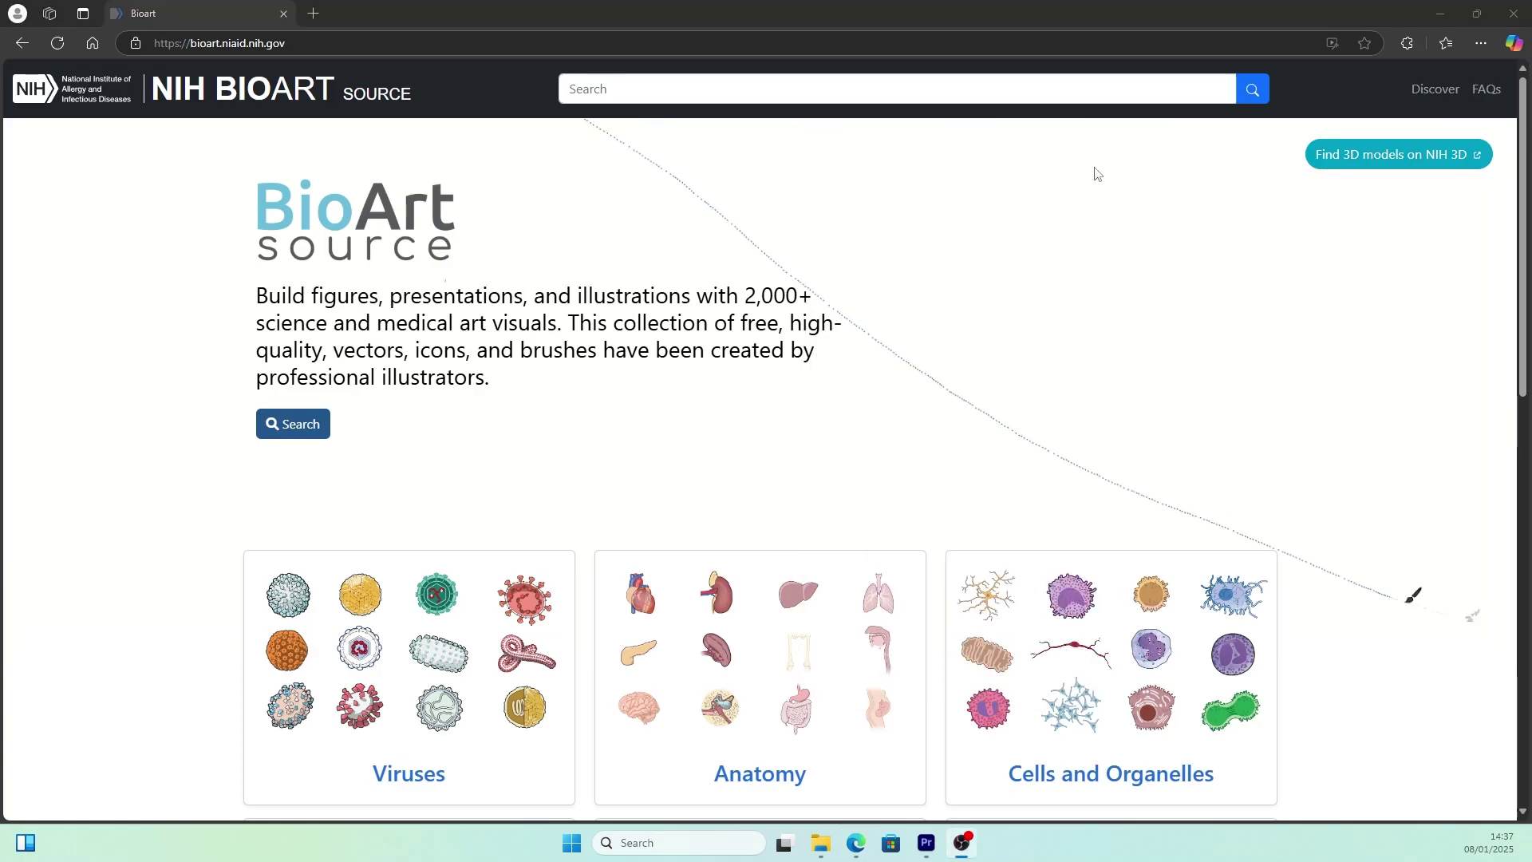
key(ctrl+w)
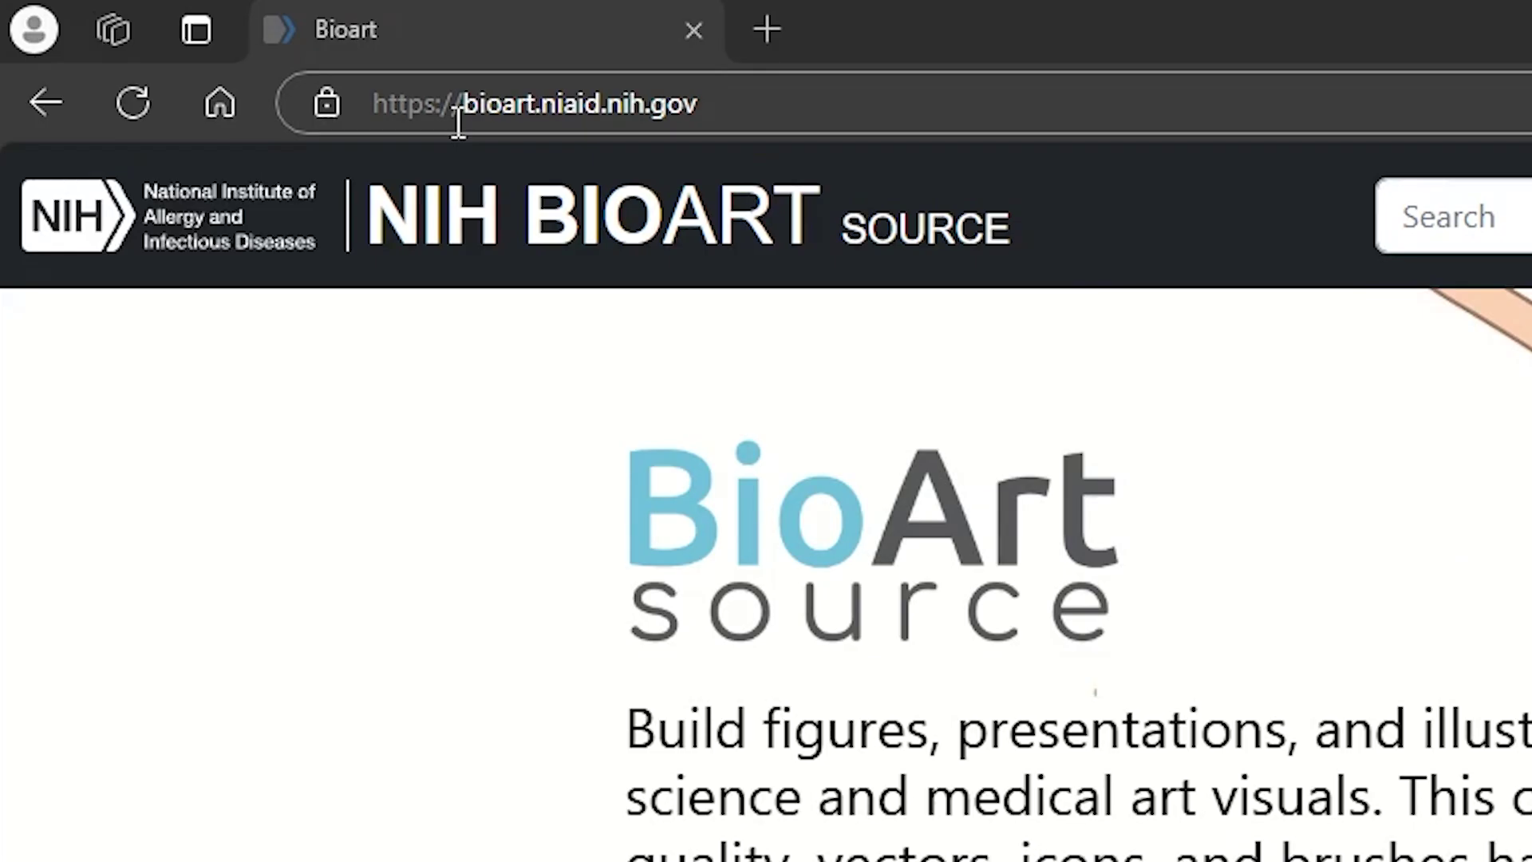
Search the web for 'bioart source' in a new tab, correcting the typo.
key(ctrl+t)
text(nioart source)
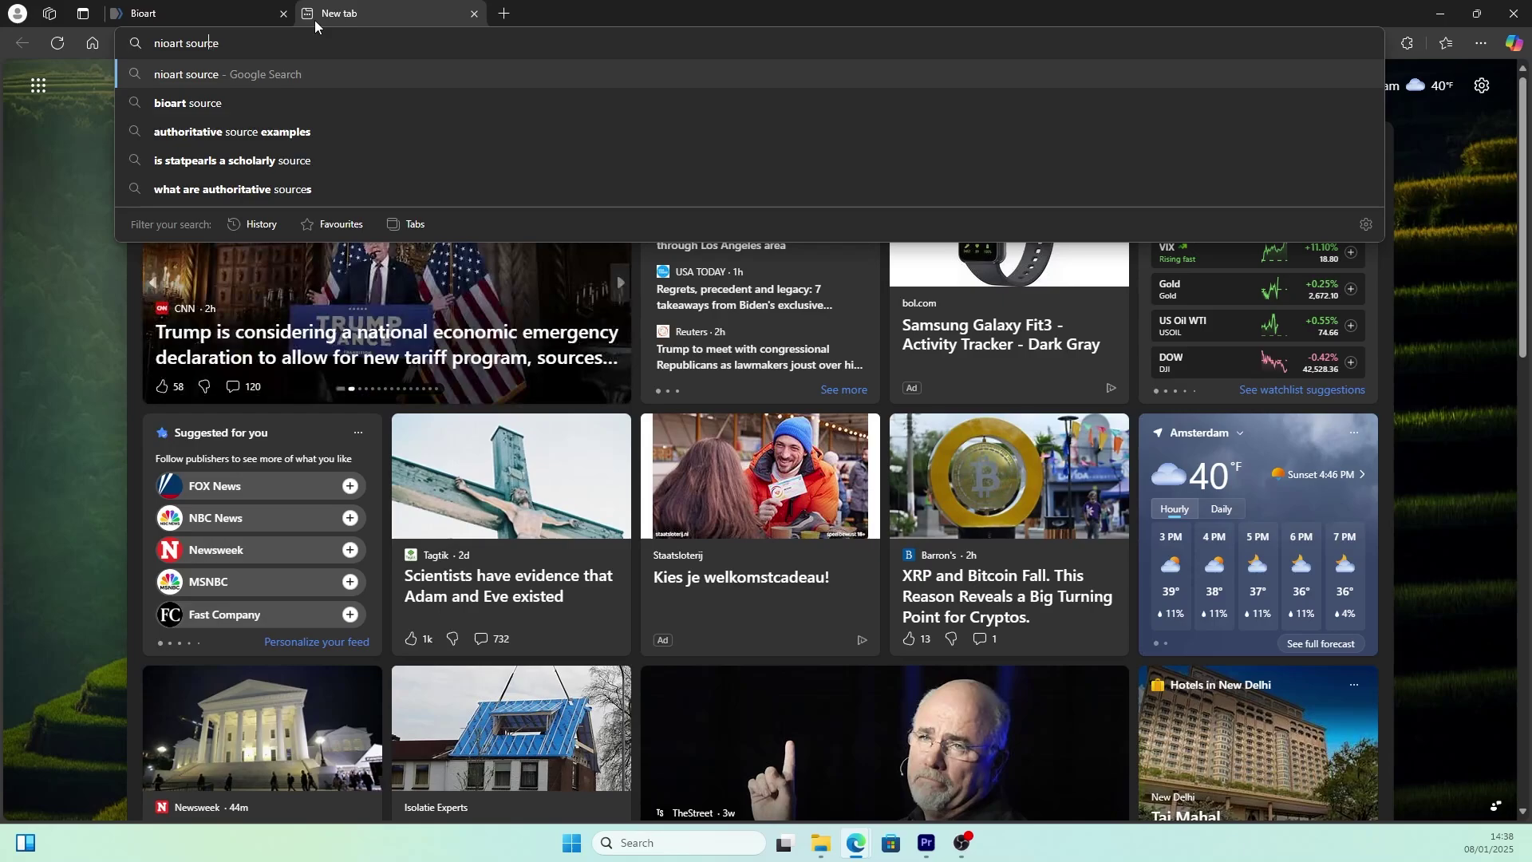
key(Delete)
text(b)
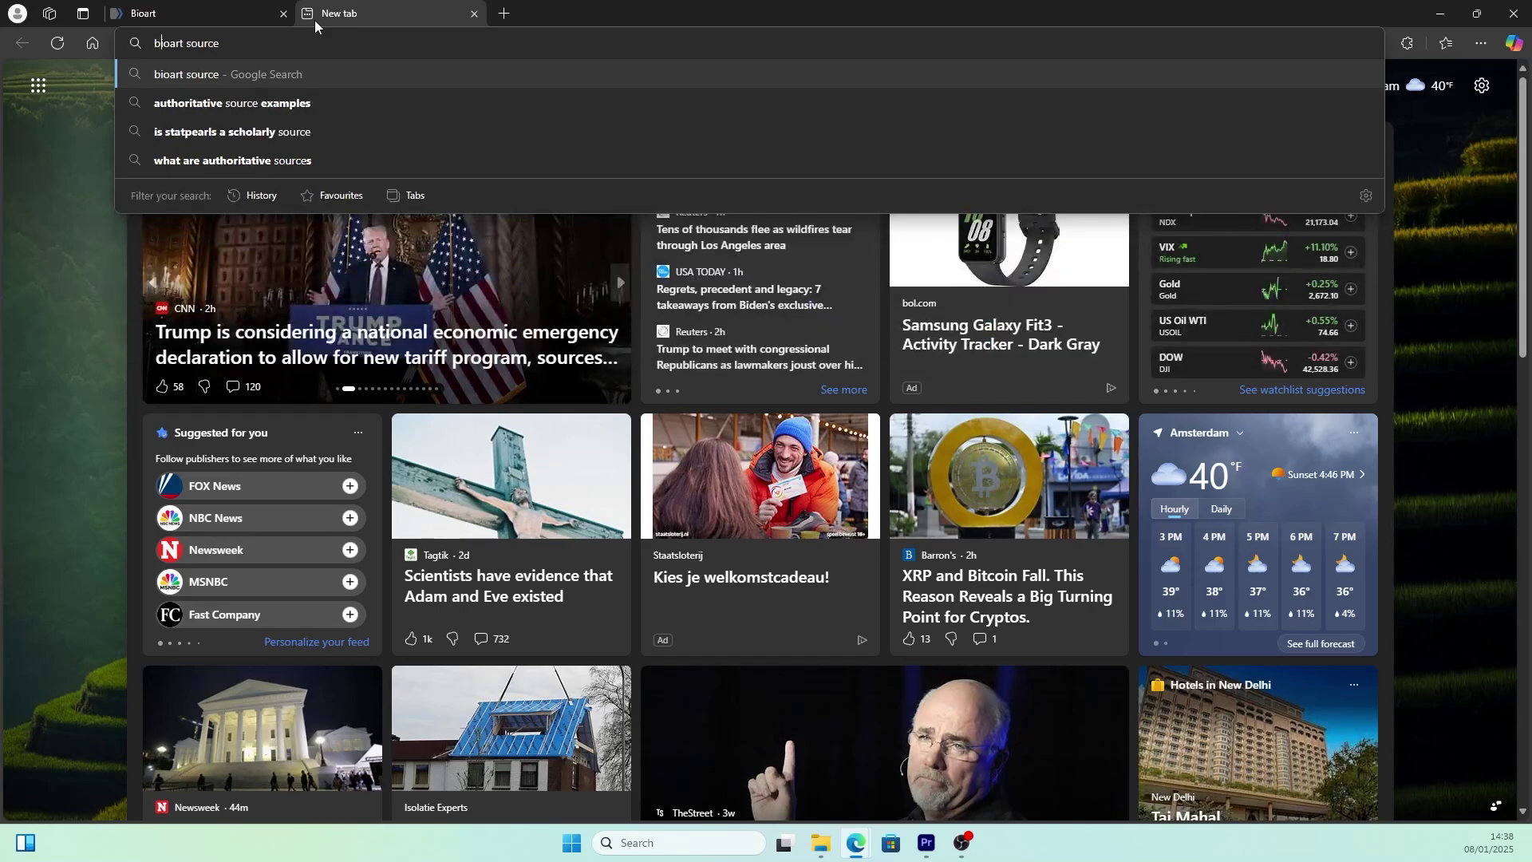
key(Return)
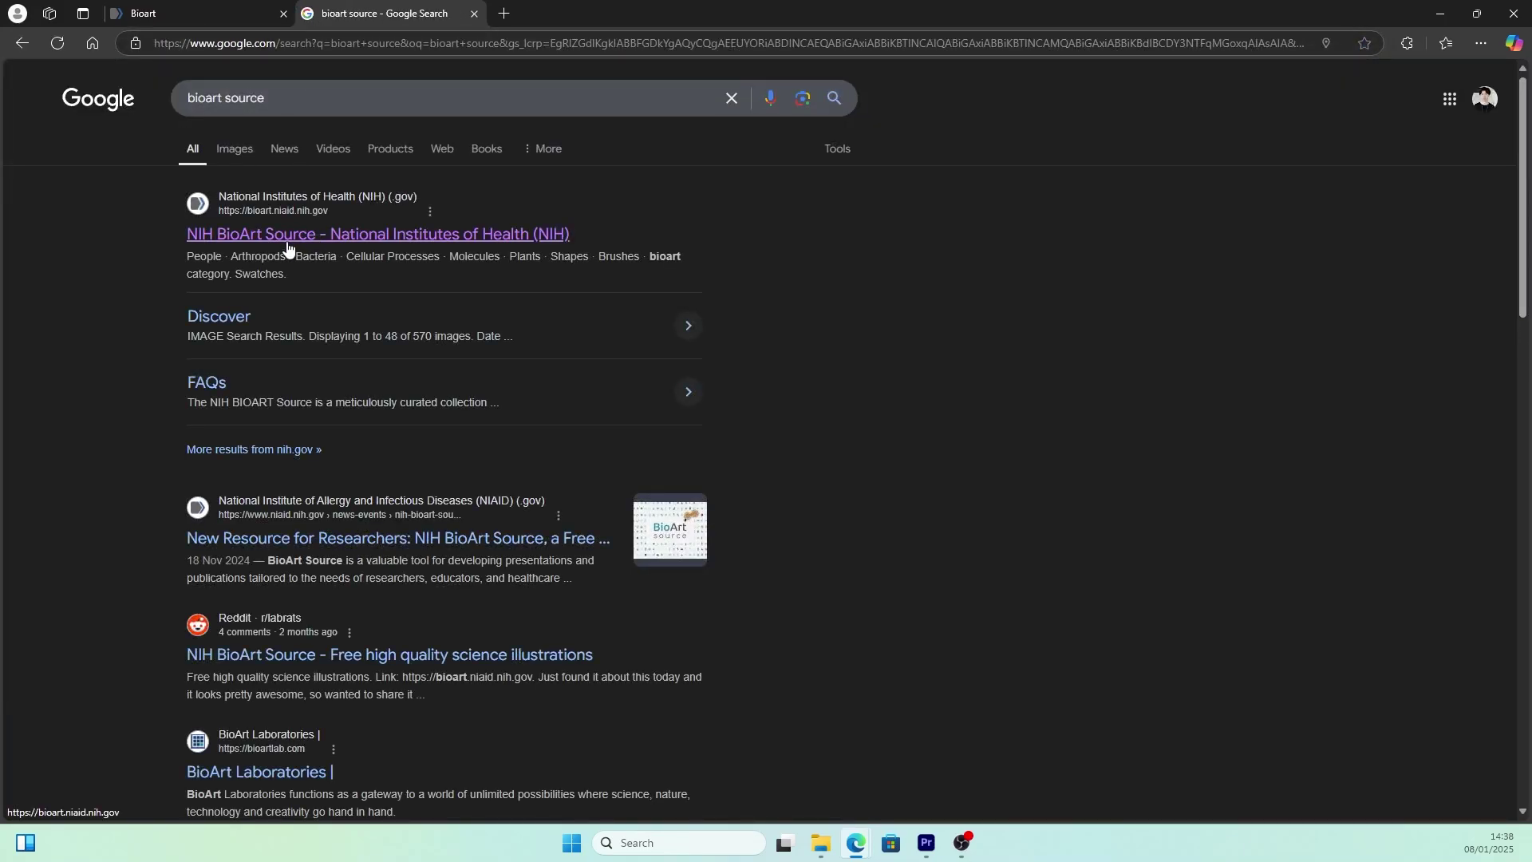
Open NIH BioArt Source from the results and choose the Equipment category.
click(398, 234)
scroll(1437, 212, down, 3)
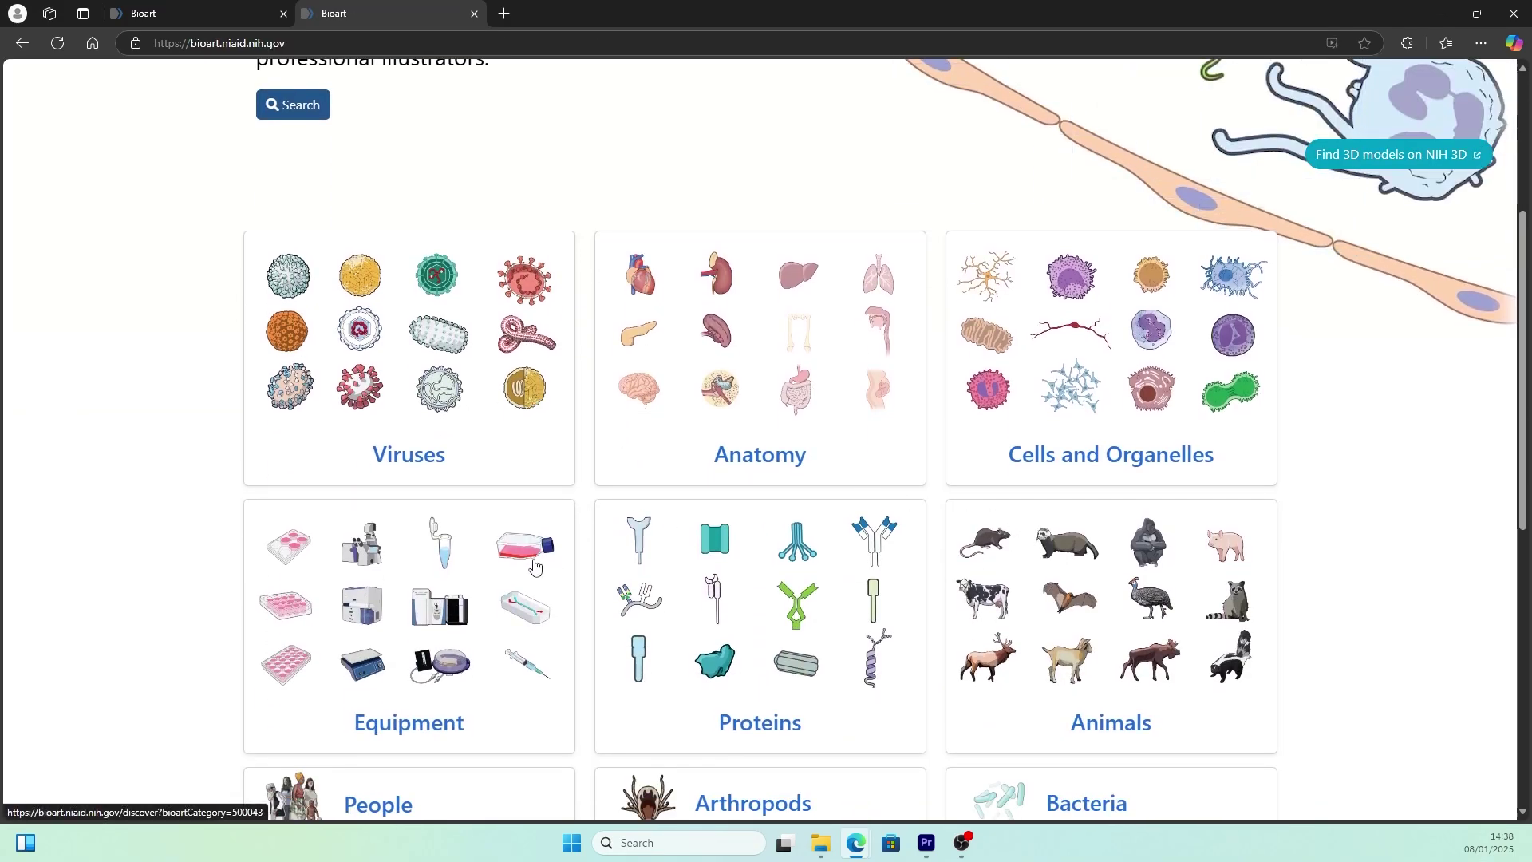
scroll(528, 557, down, 3)
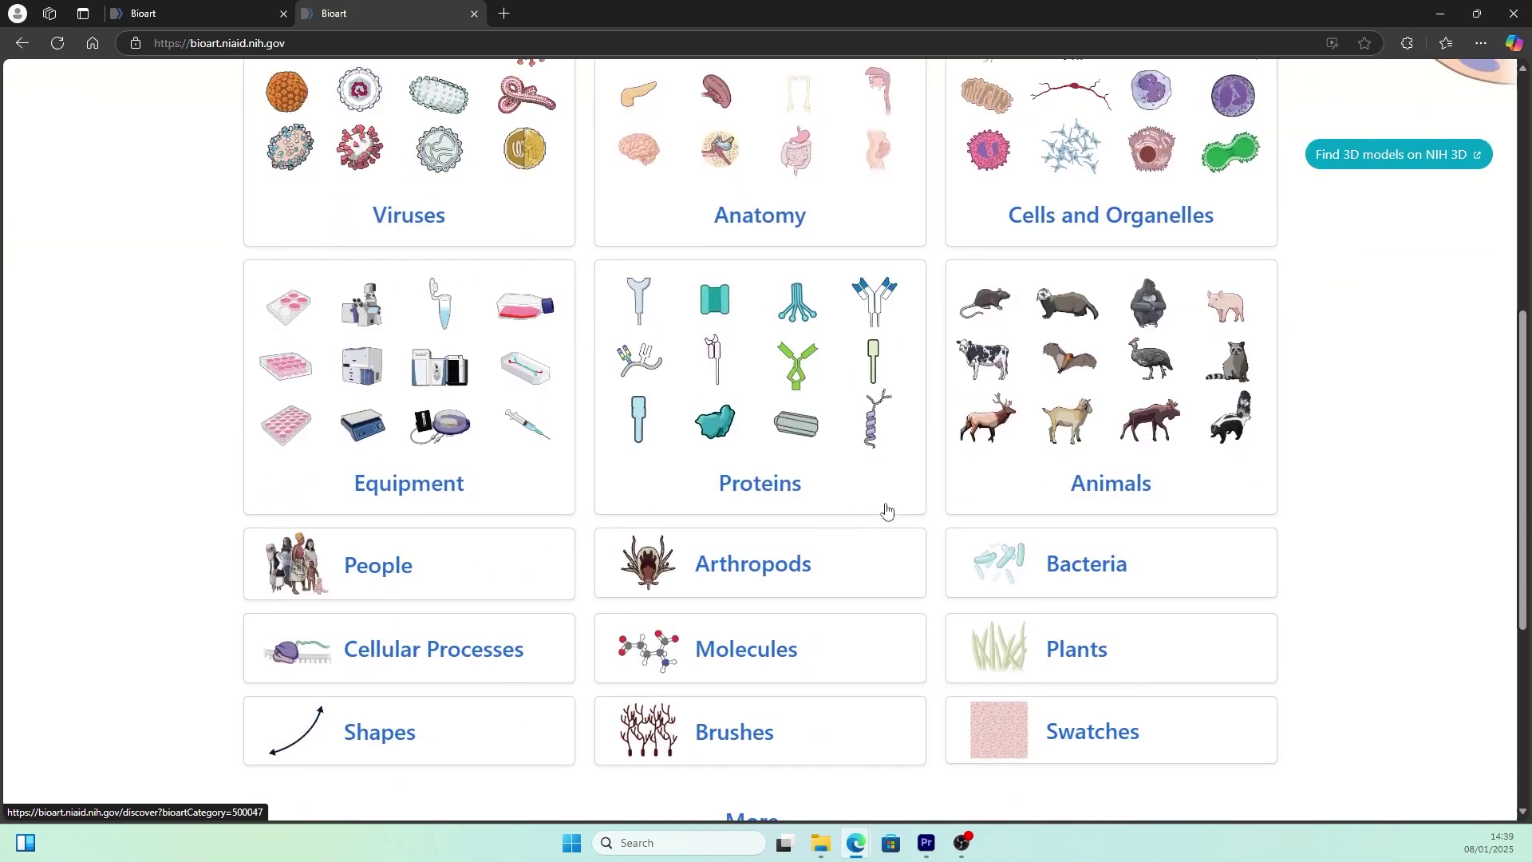
click(441, 572)
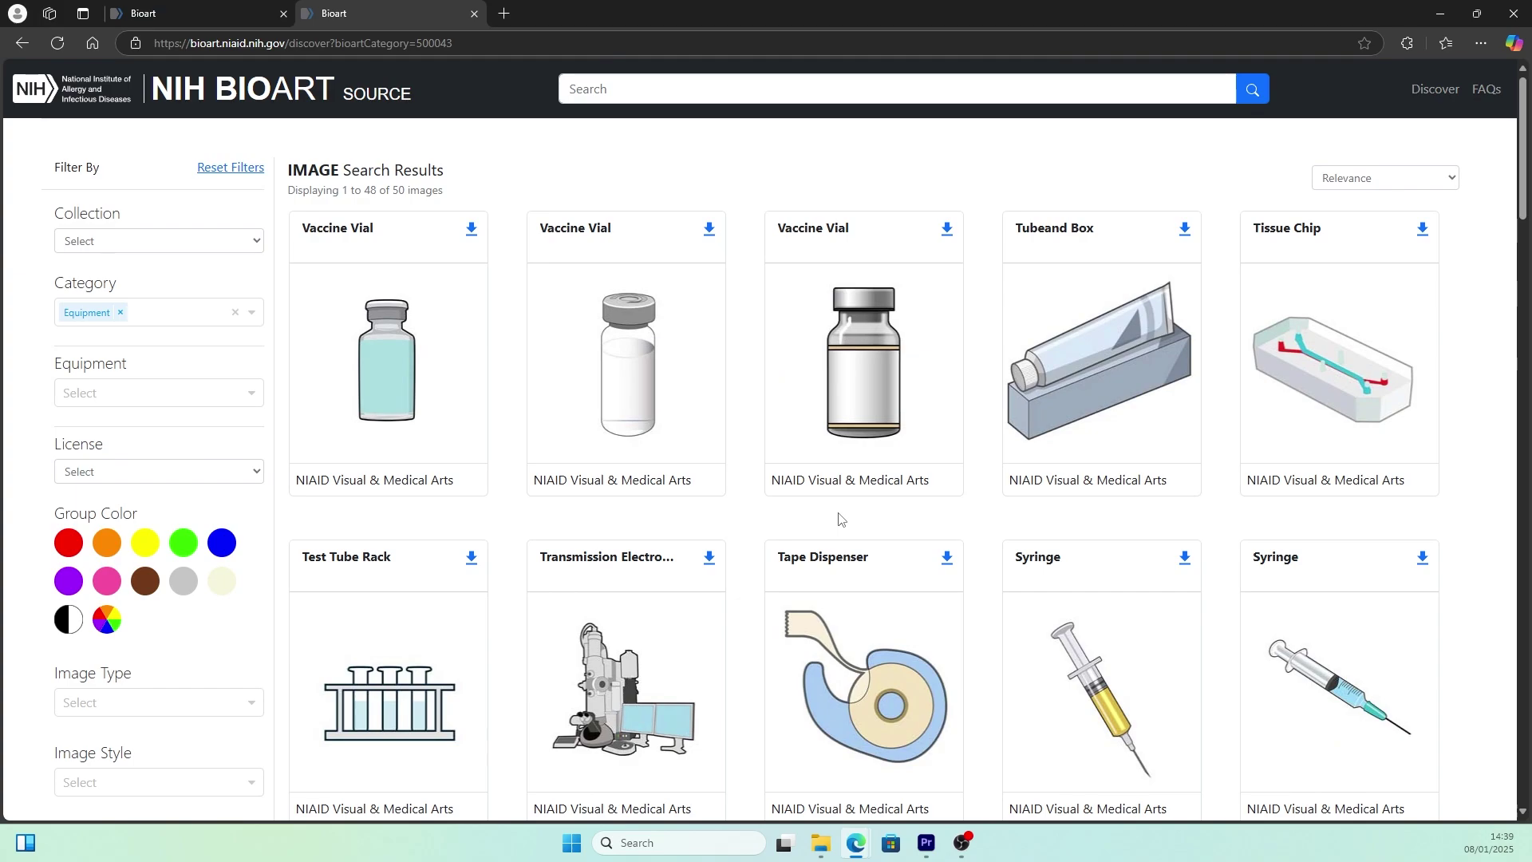
Scroll through the Equipment images, then return to the top of the results.
scroll(840, 519, down, 1)
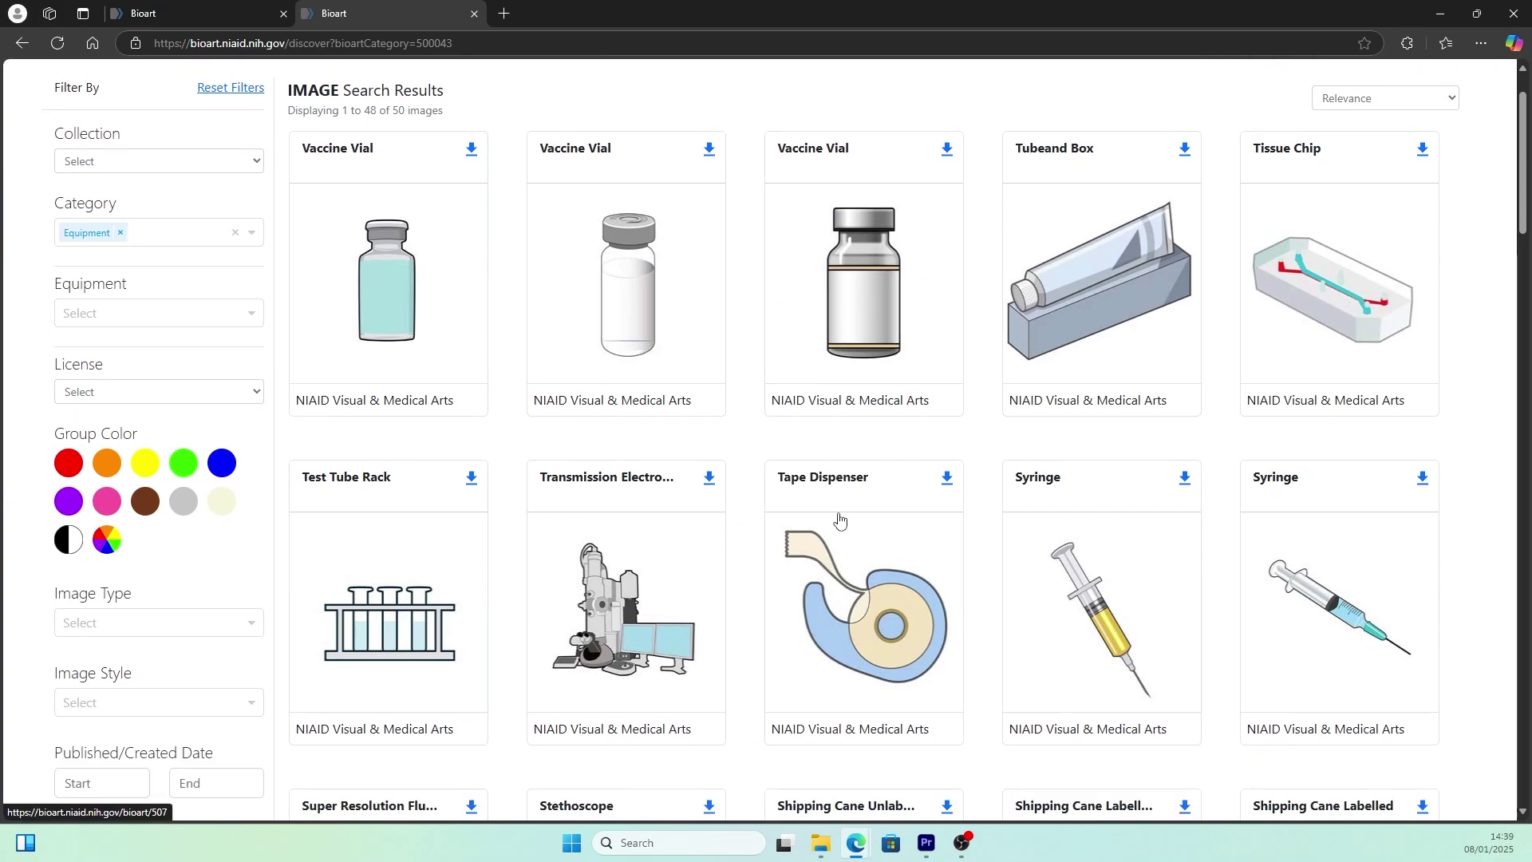
scroll(840, 519, down, 3)
scroll(840, 520, down, 14)
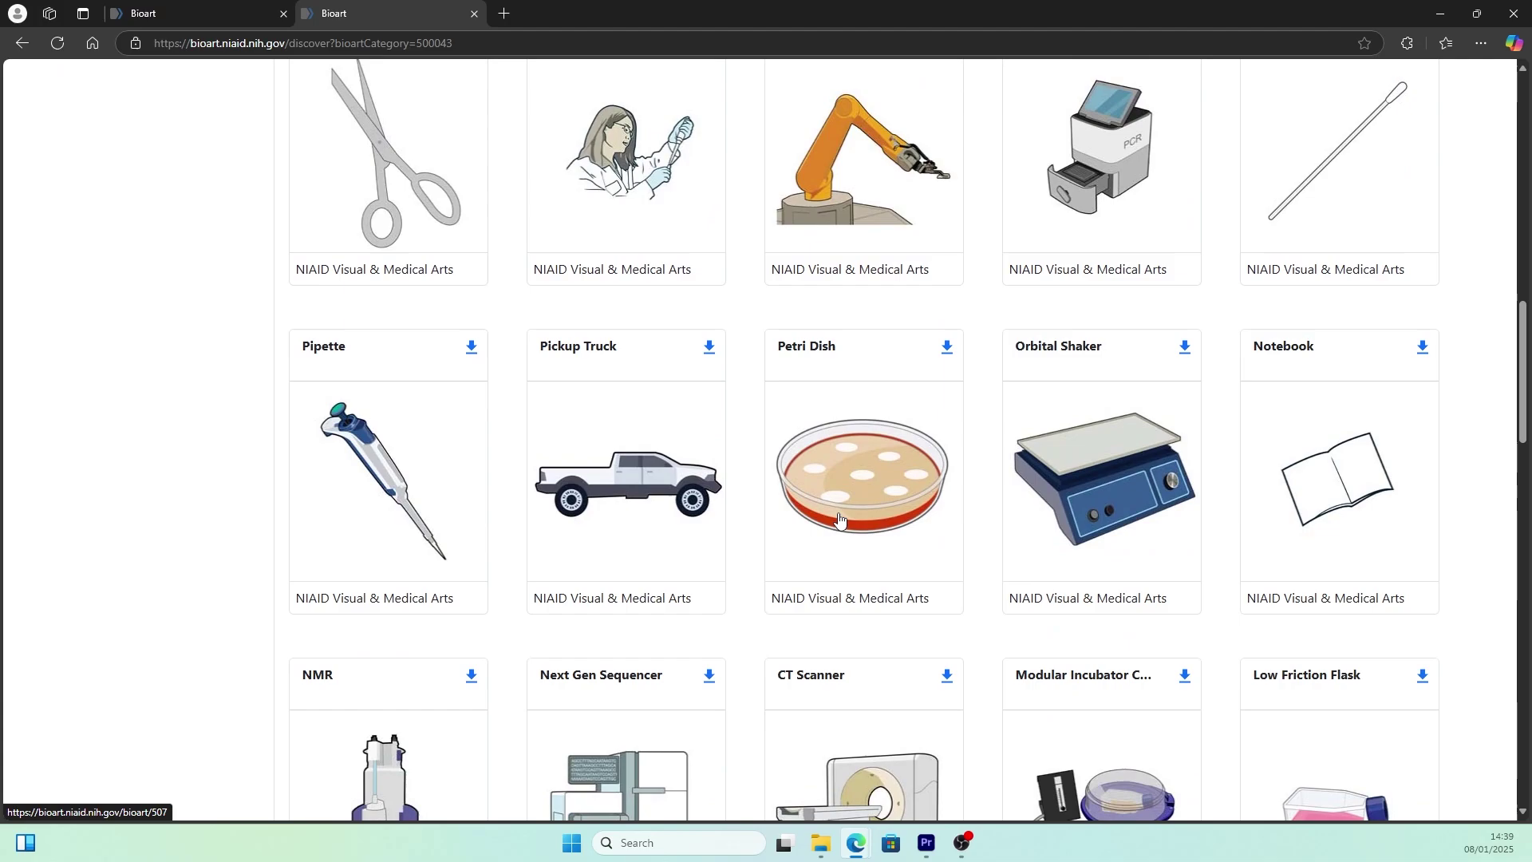
scroll(840, 519, down, 4)
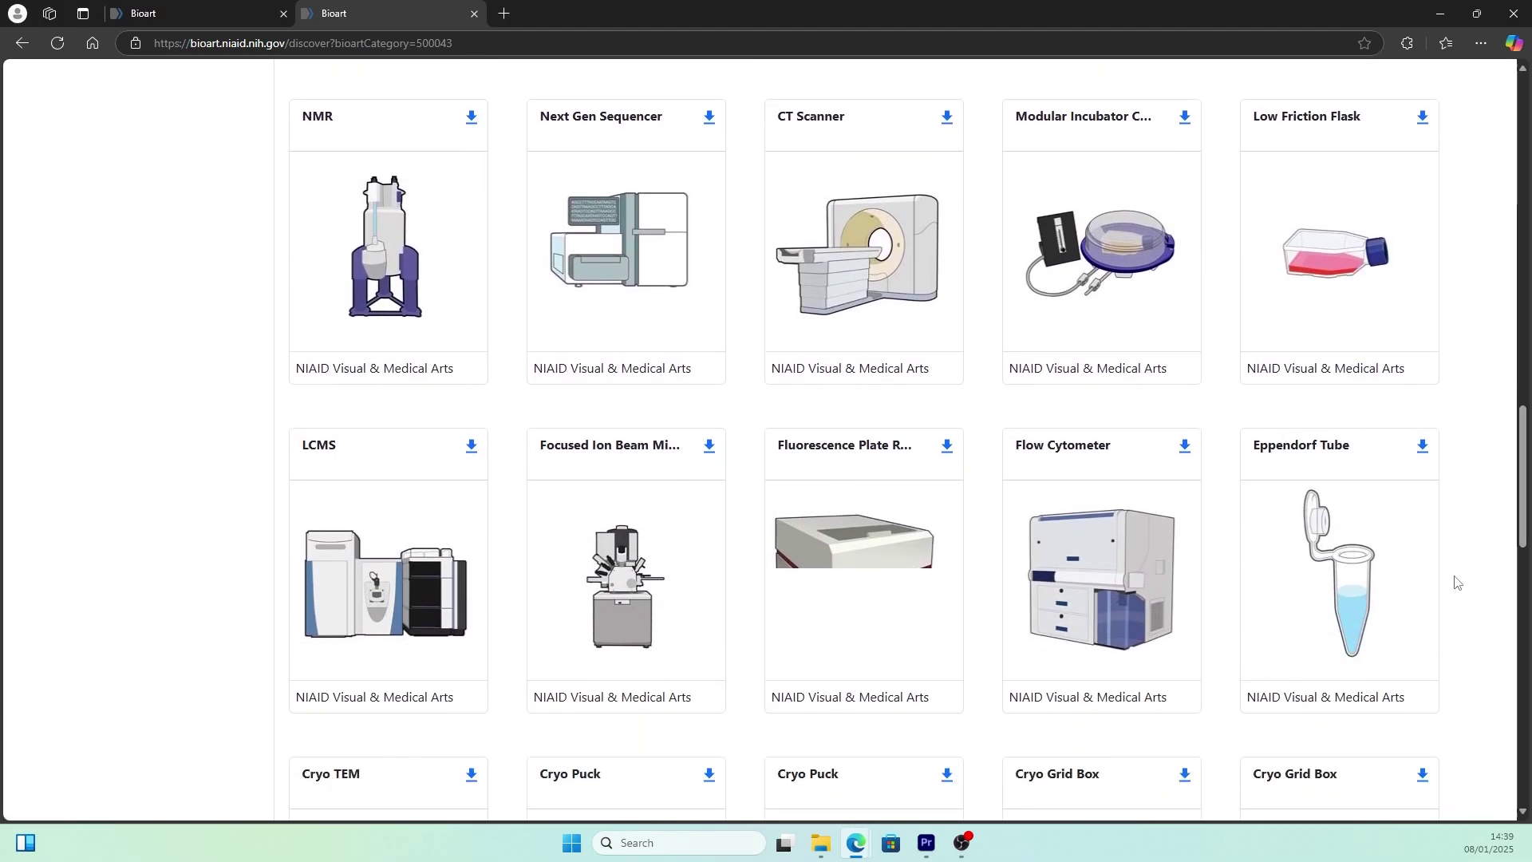
scroll(1437, 609, down, 2)
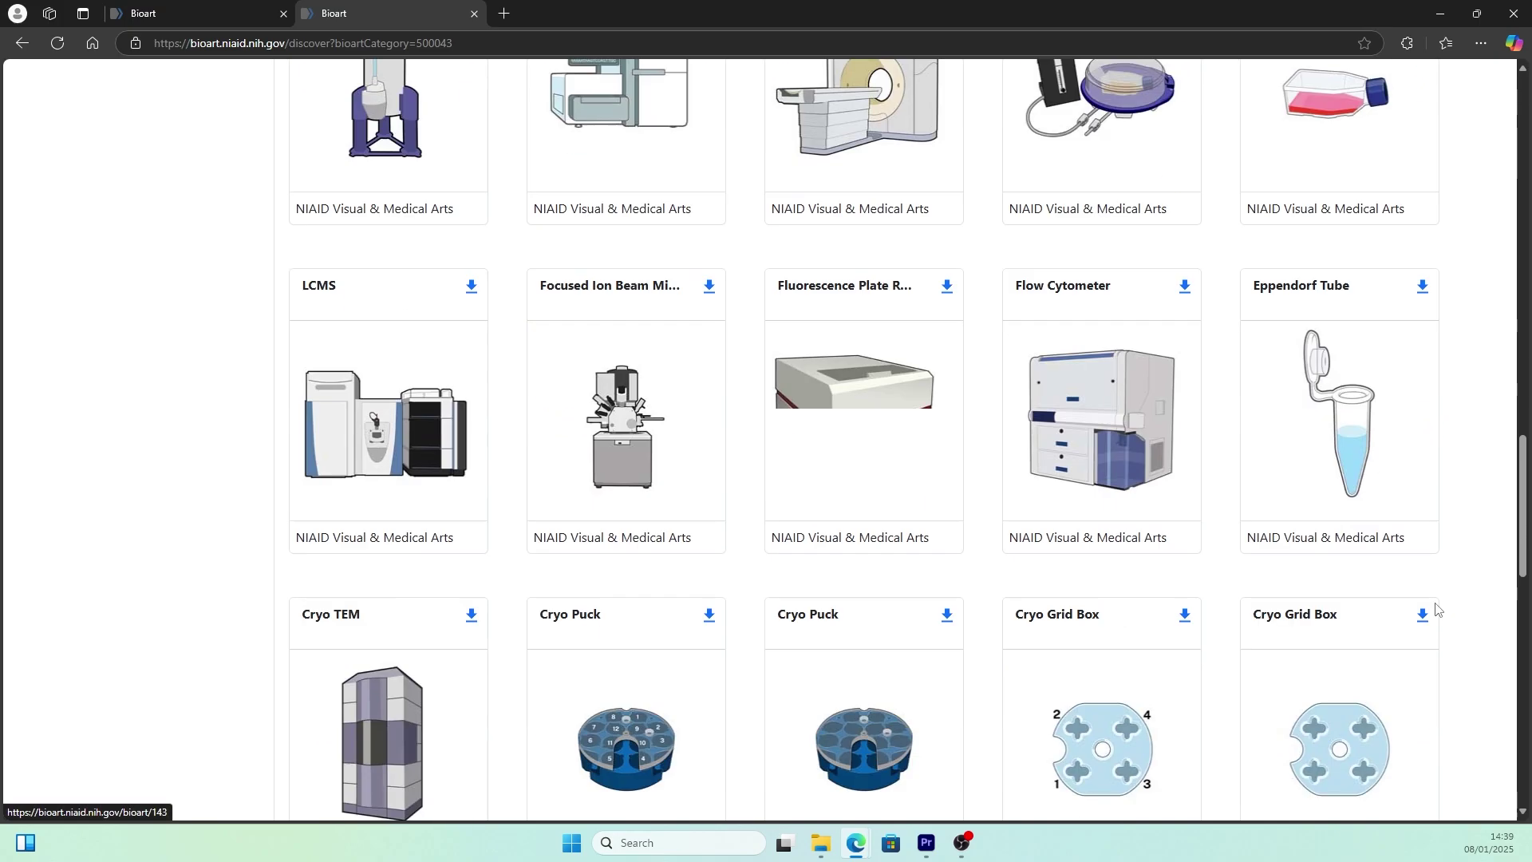
scroll(1436, 609, up, 2)
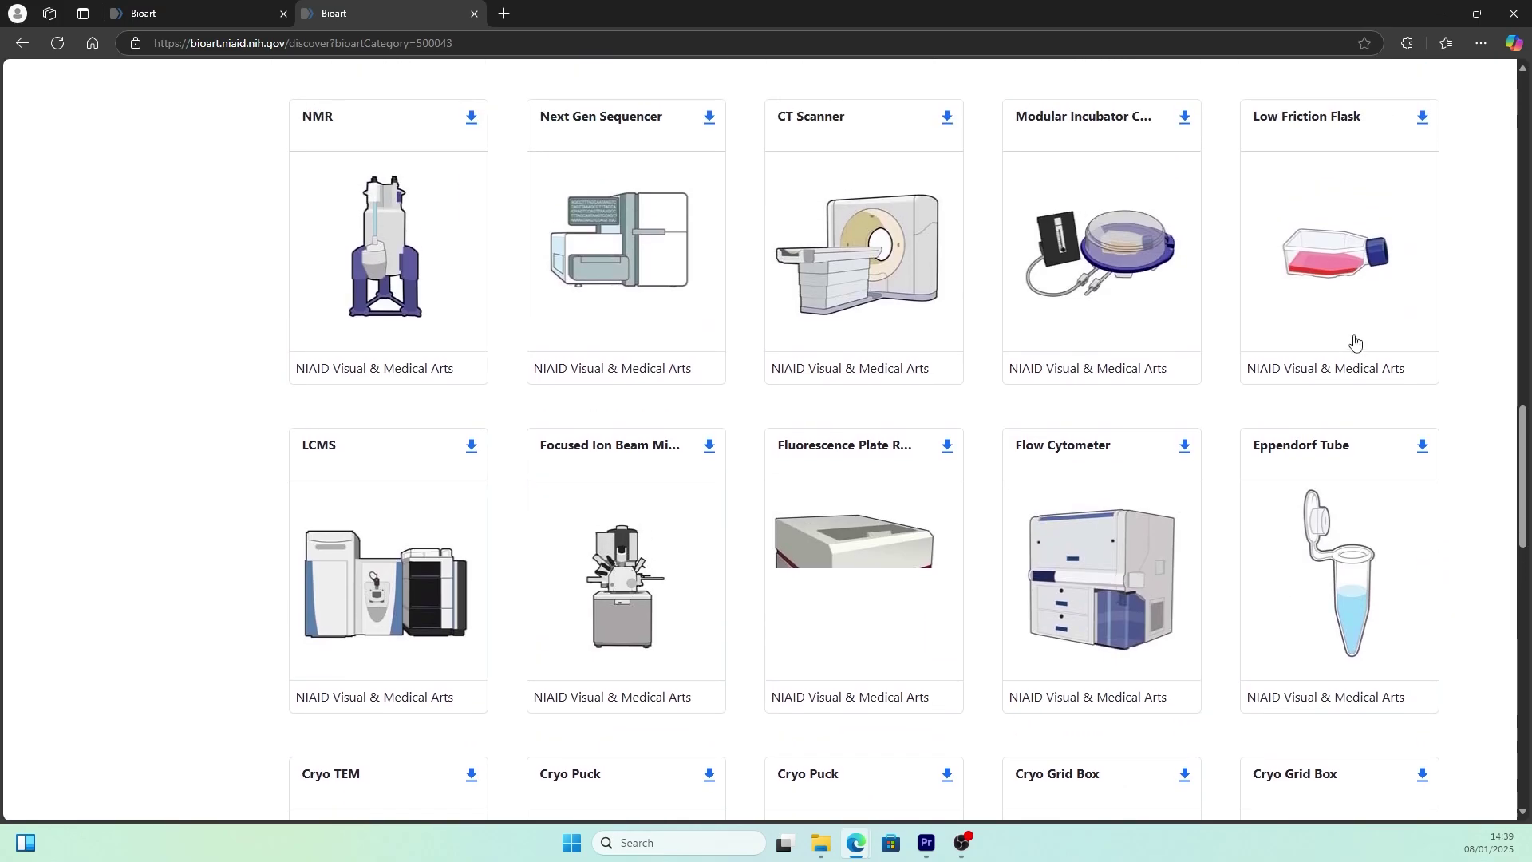
right_click(1348, 741)
key(Escape)
key(Home)
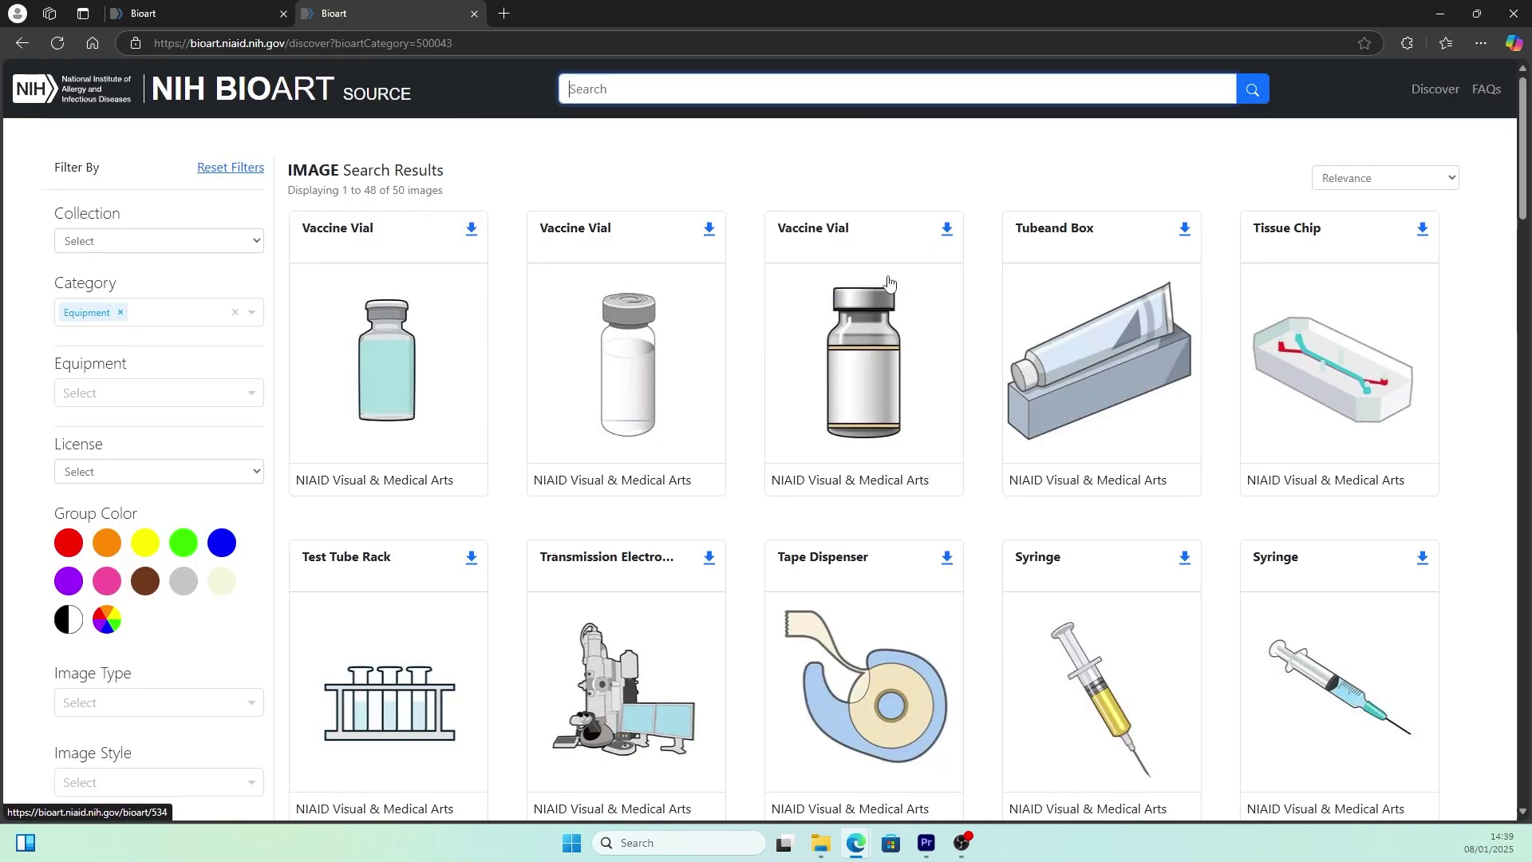
Search the BioArt library for 'eppendorf'.
scroll(1245, 423, down, 2)
scroll(1269, 429, down, 19)
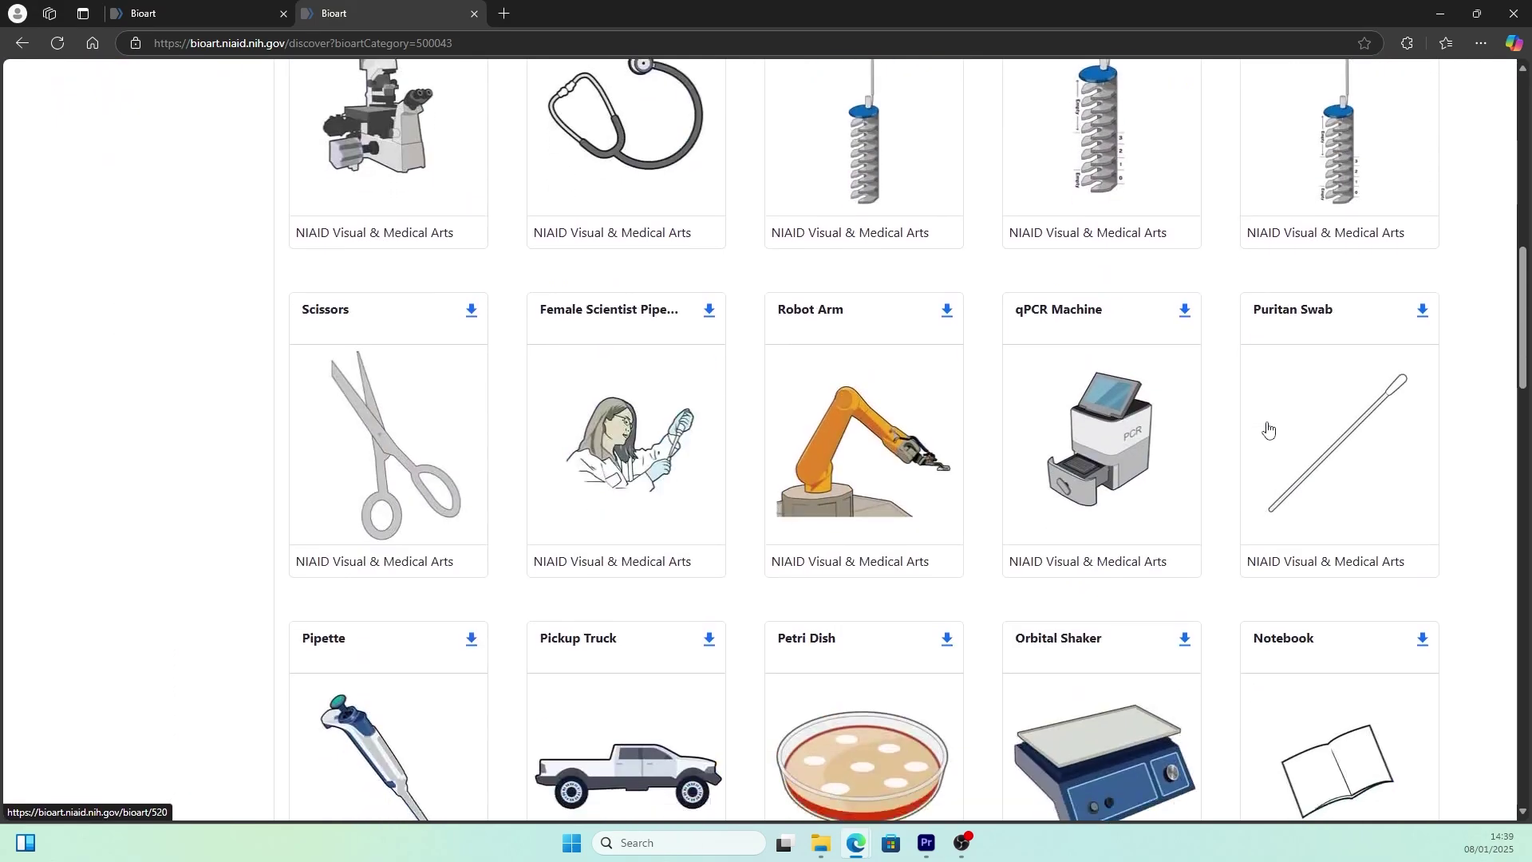
scroll(1260, 399, up, 20)
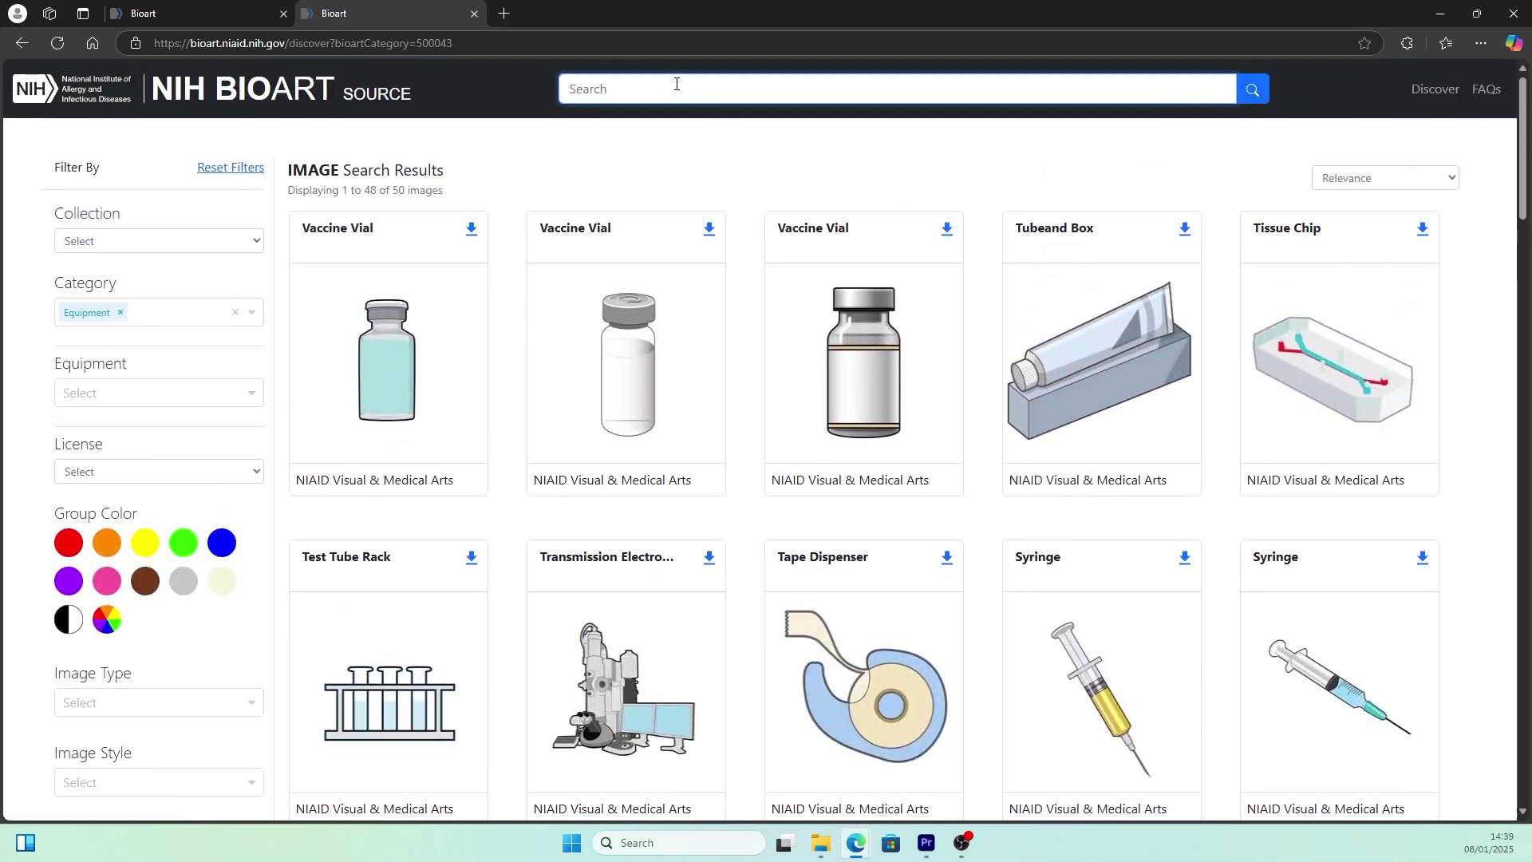
text(eppendorf)
key(Return)
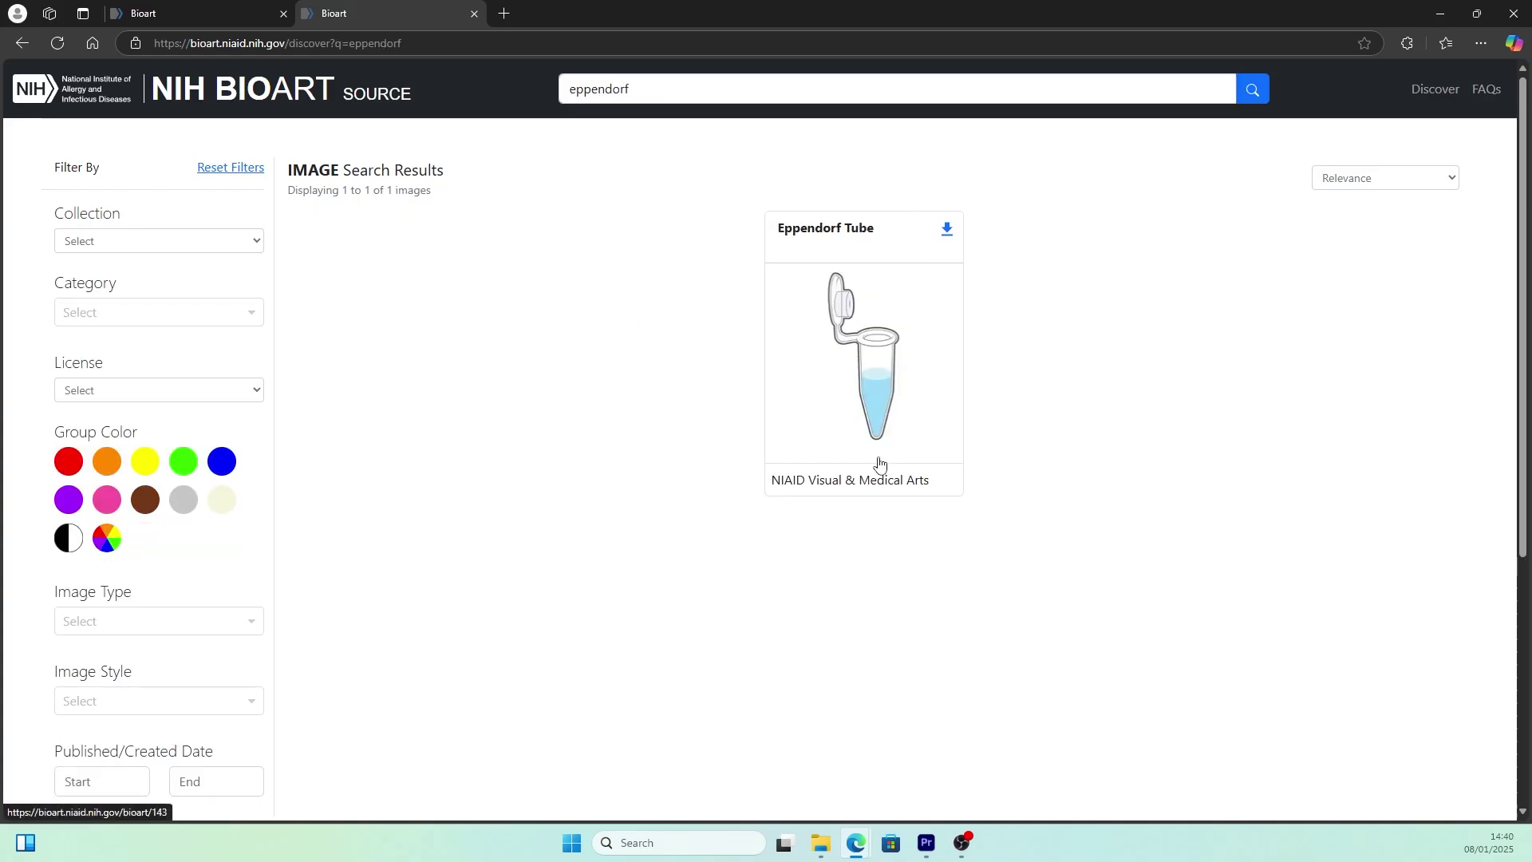
Replace the search term with 'cell' and browse the 171 results.
double_click(599, 88)
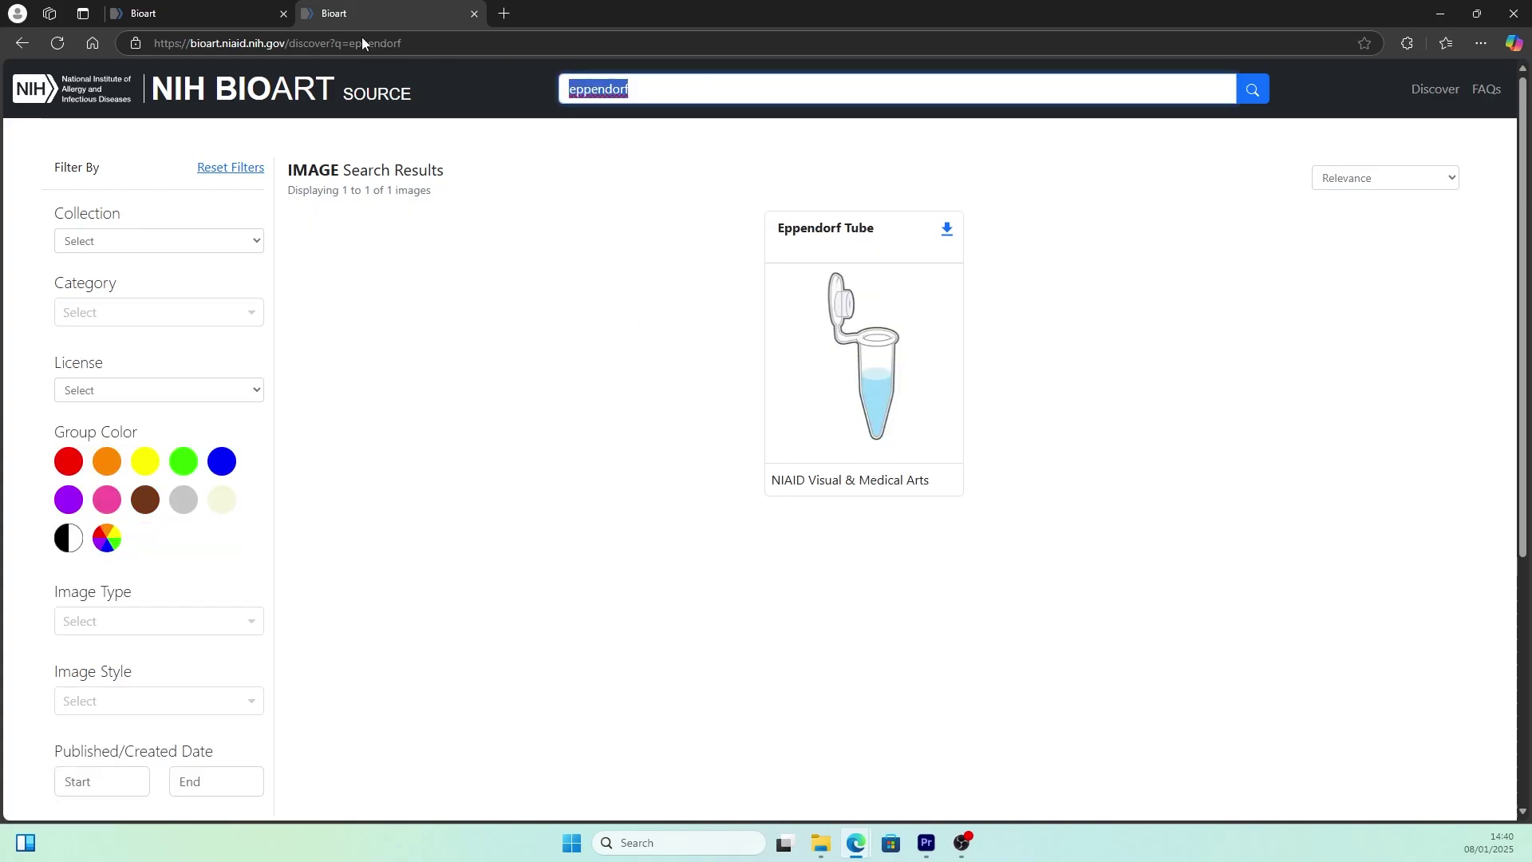
text(cell)
key(Return)
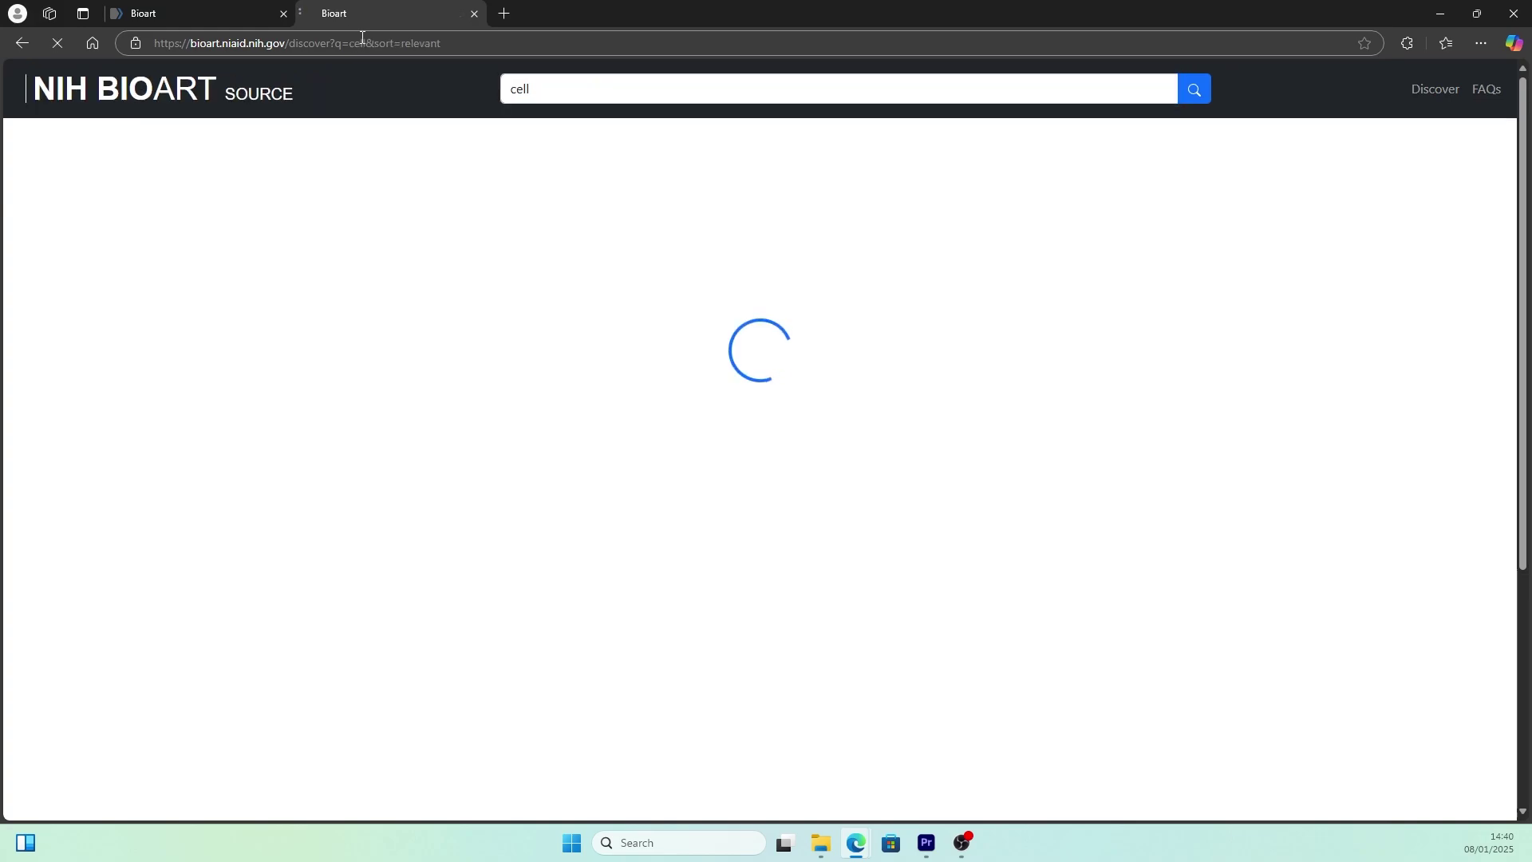
scroll(732, 232, down, 5)
scroll(732, 232, down, 20)
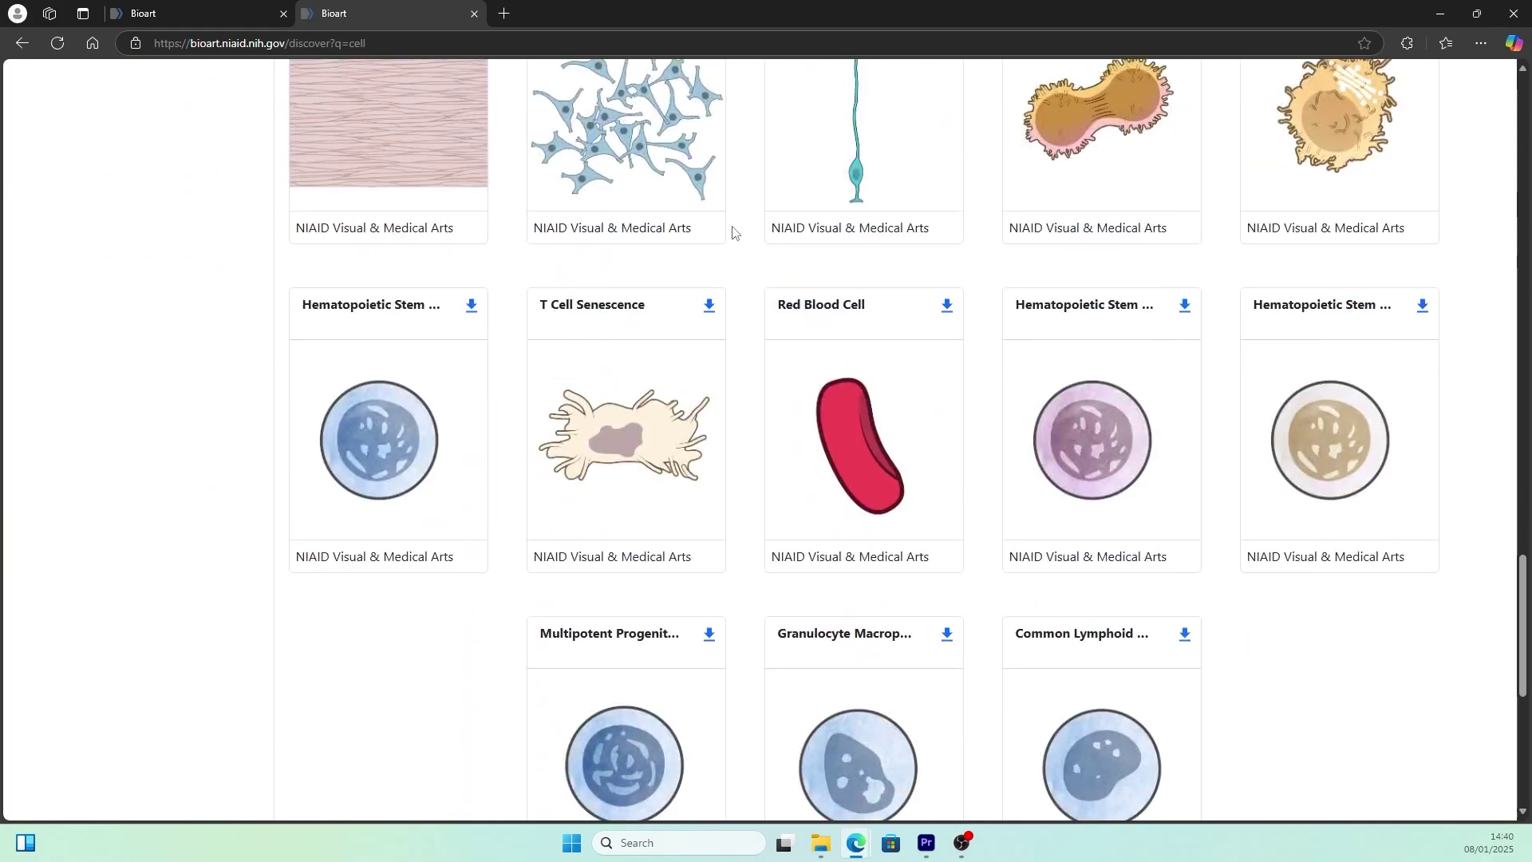
scroll(732, 233, down, 3)
scroll(732, 232, up, 20)
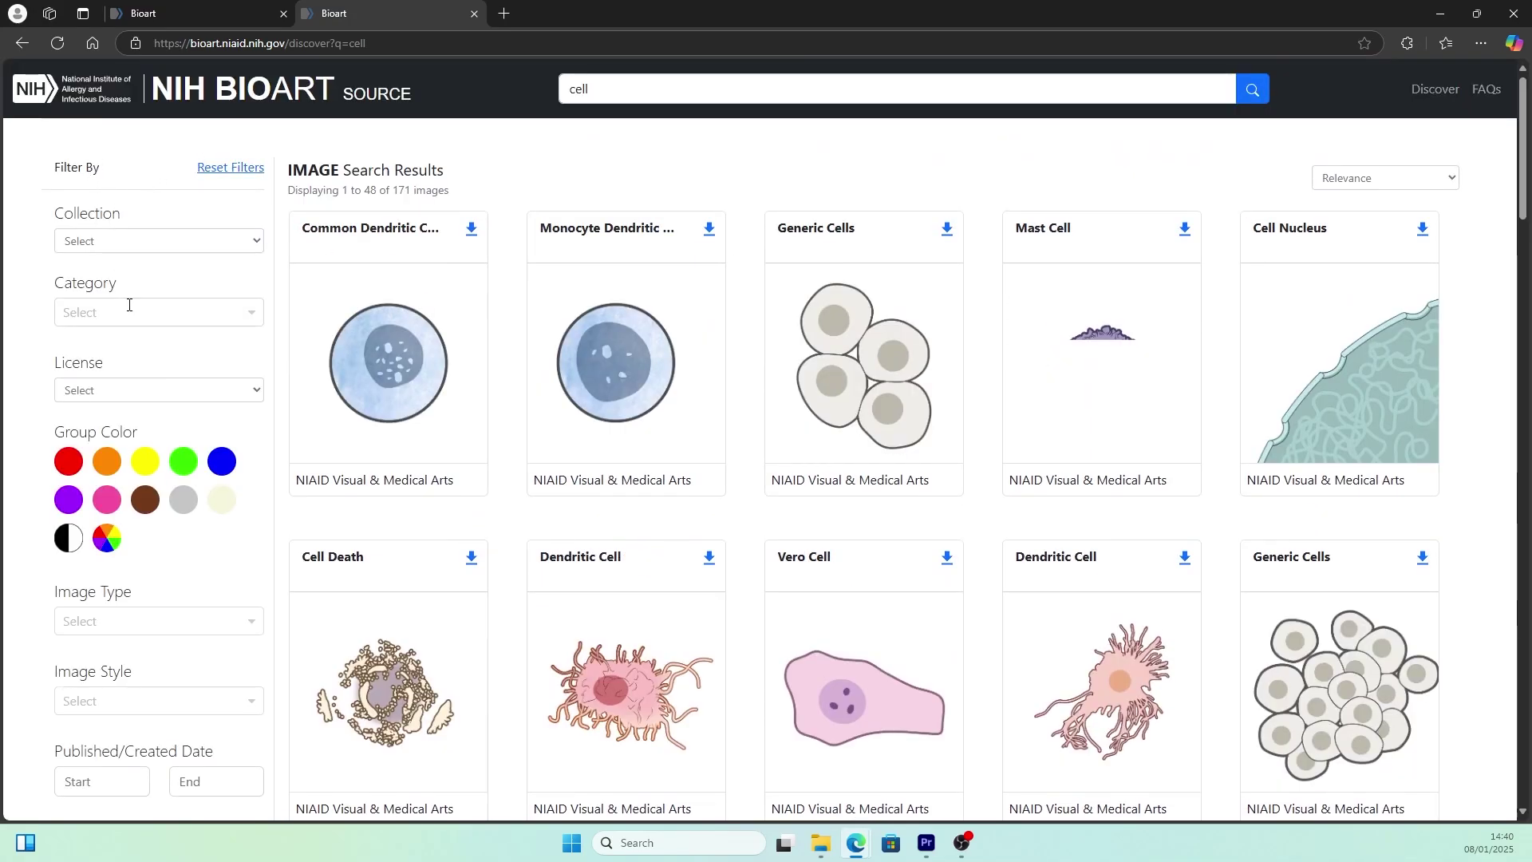
Set the License filter to Public Domain and remove the Vector image-type filter.
click(163, 391)
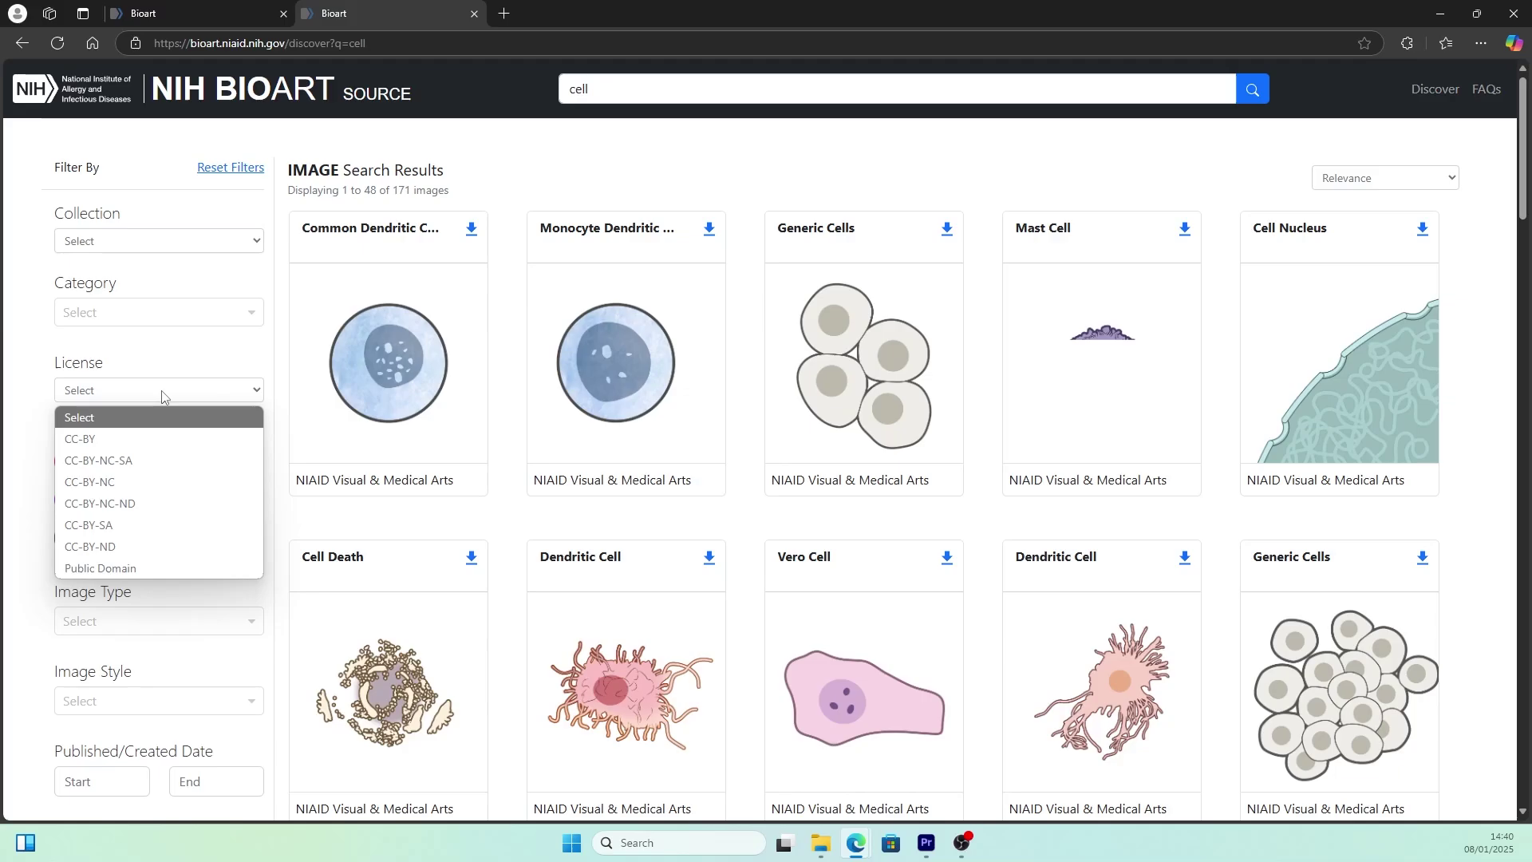
click(128, 568)
scroll(1476, 296, down, 15)
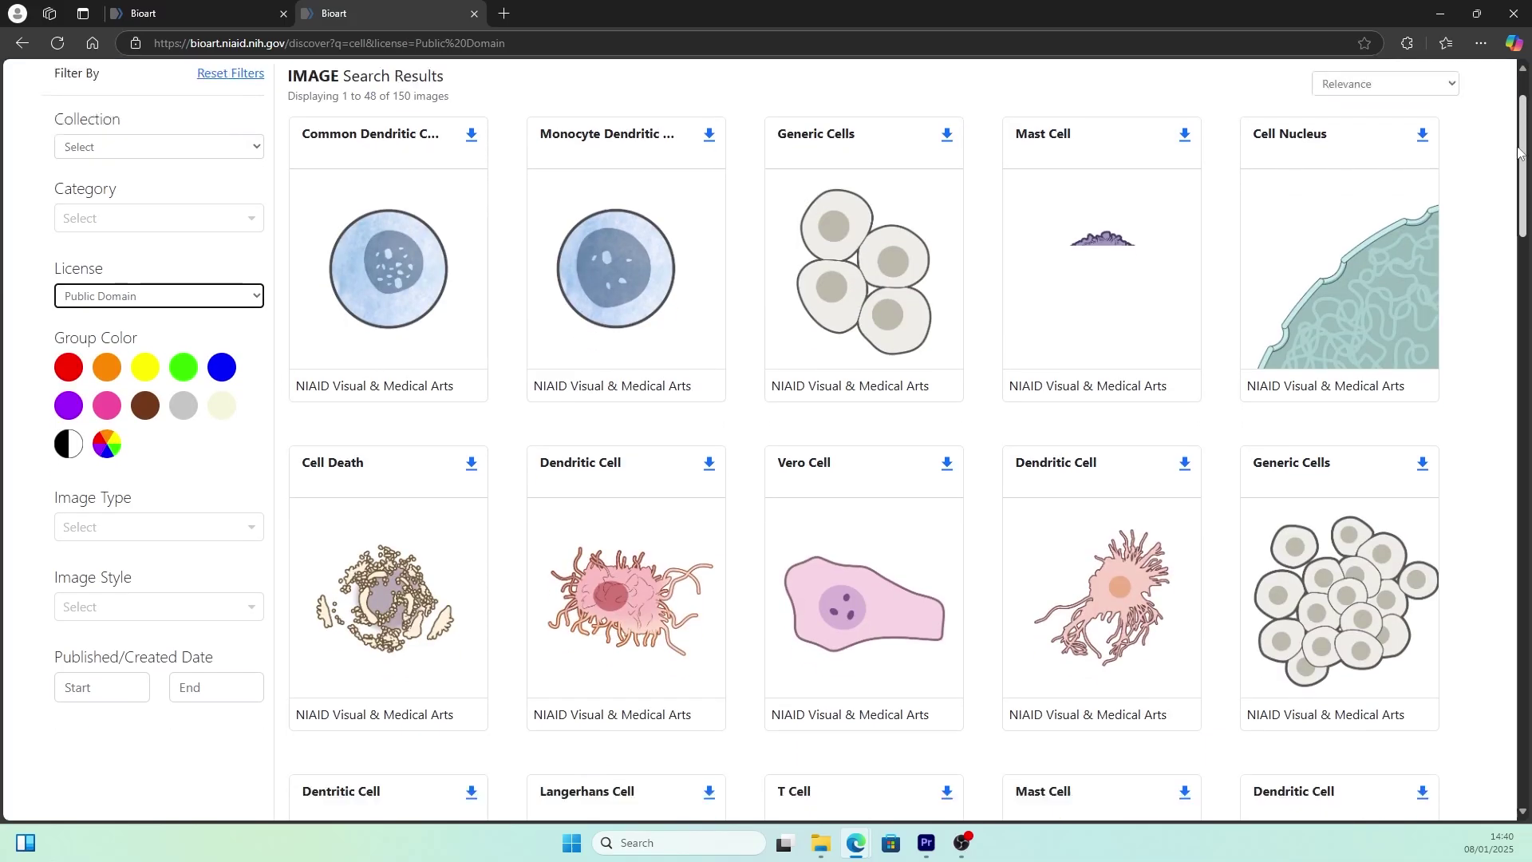
scroll(1459, 388, down, 17)
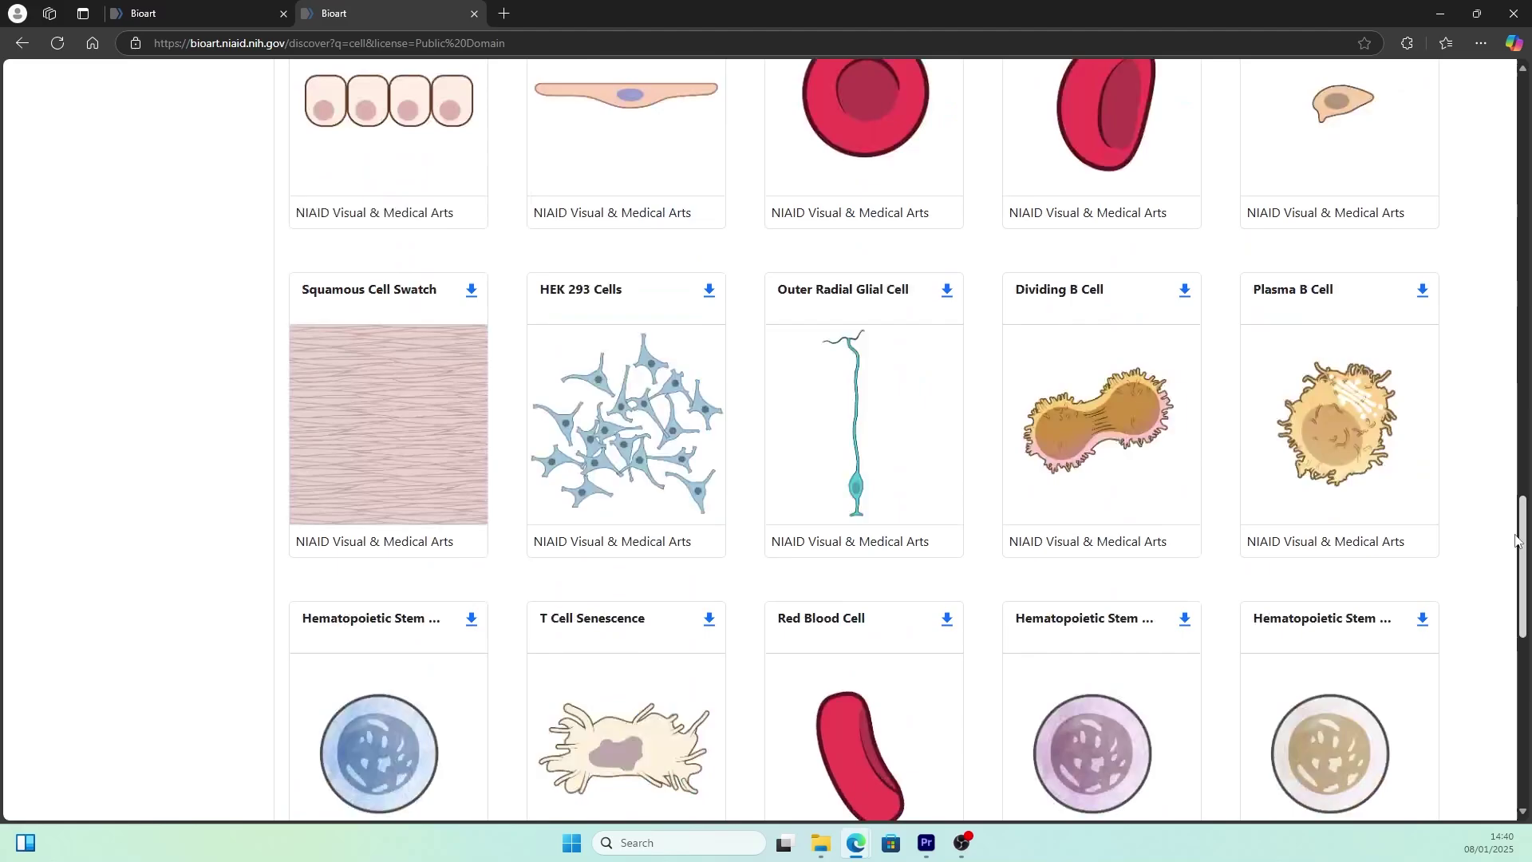
scroll(907, 439, up, 7)
scroll(908, 439, down, 8)
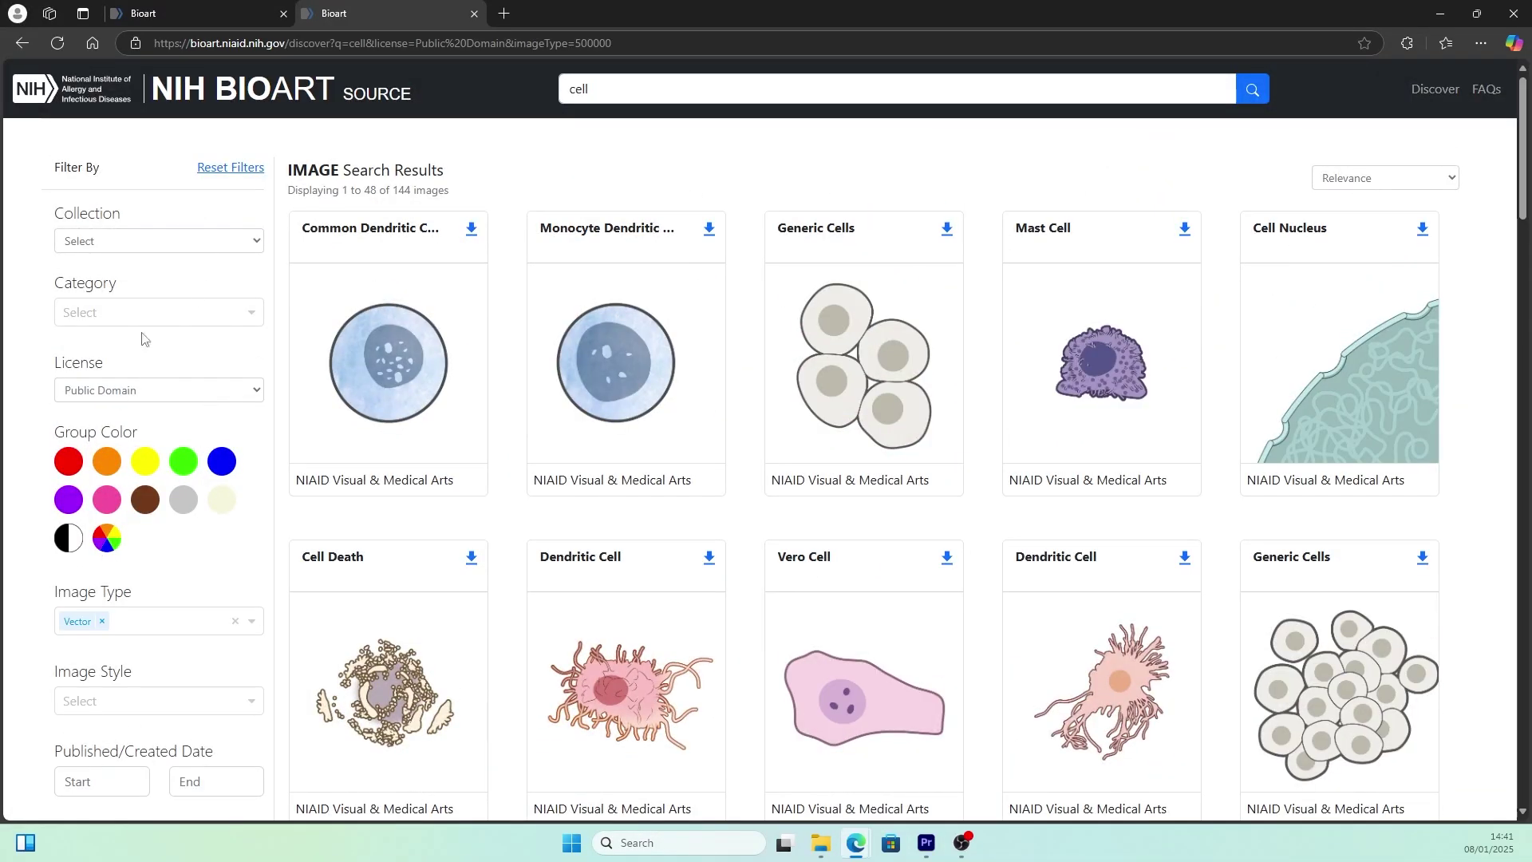
click(103, 622)
click(214, 564)
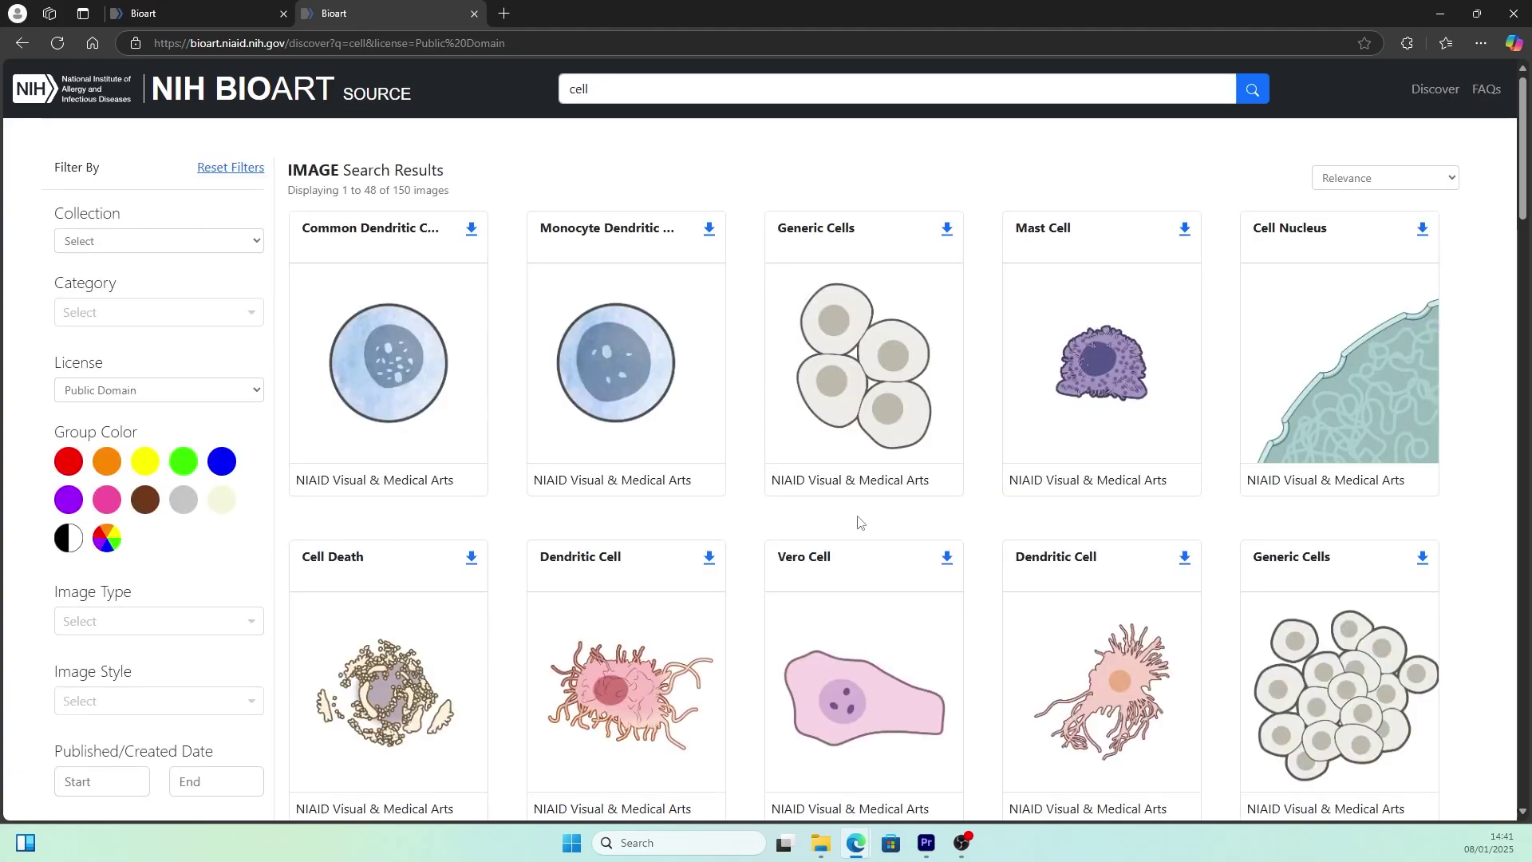
Open the T Cell illustration's page and show its download format choices.
scroll(858, 522, down, 5)
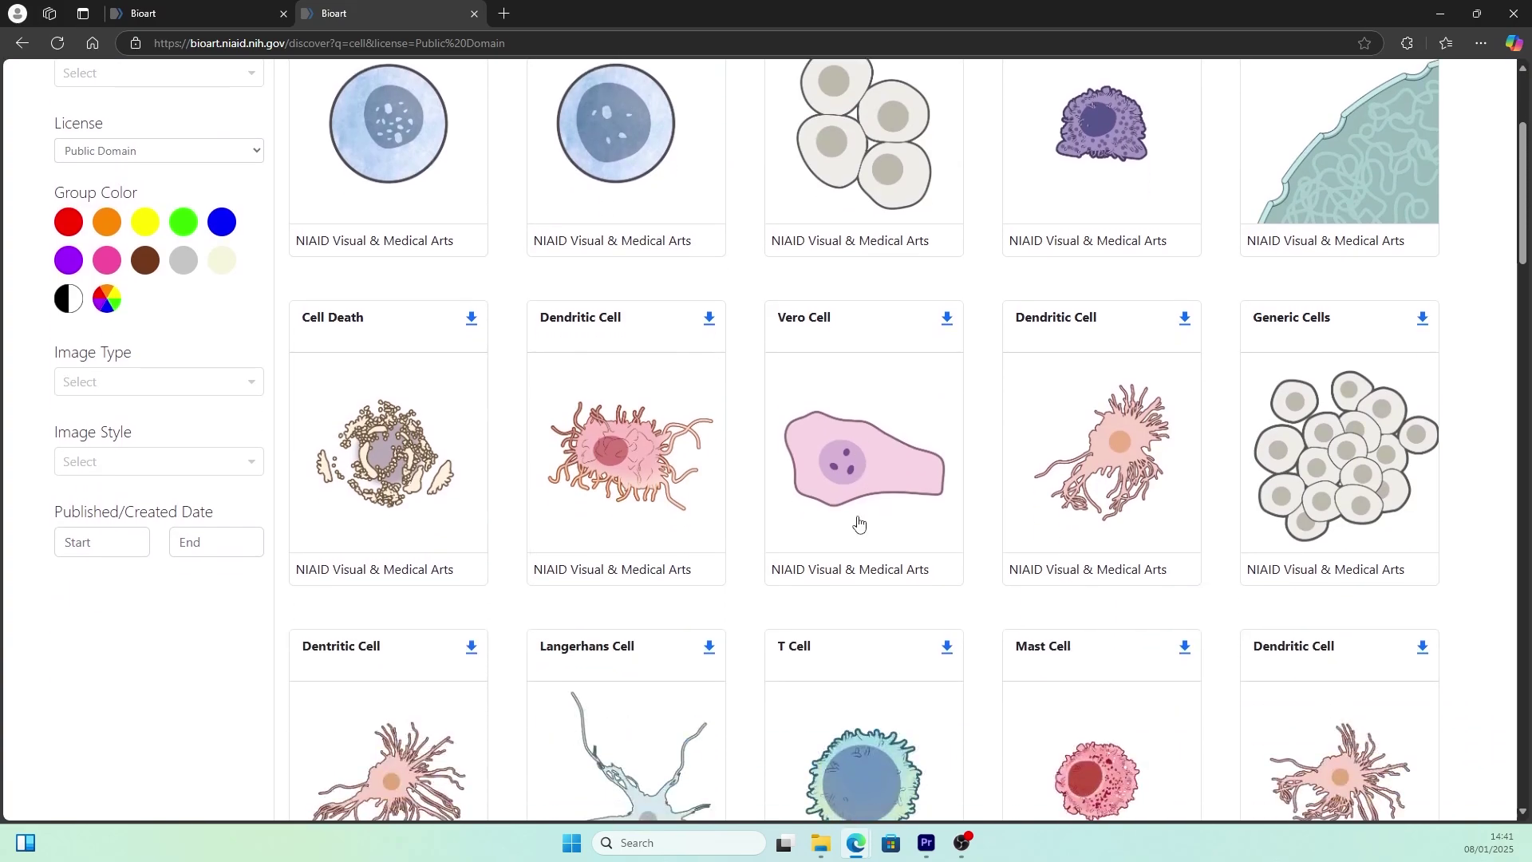
click(894, 621)
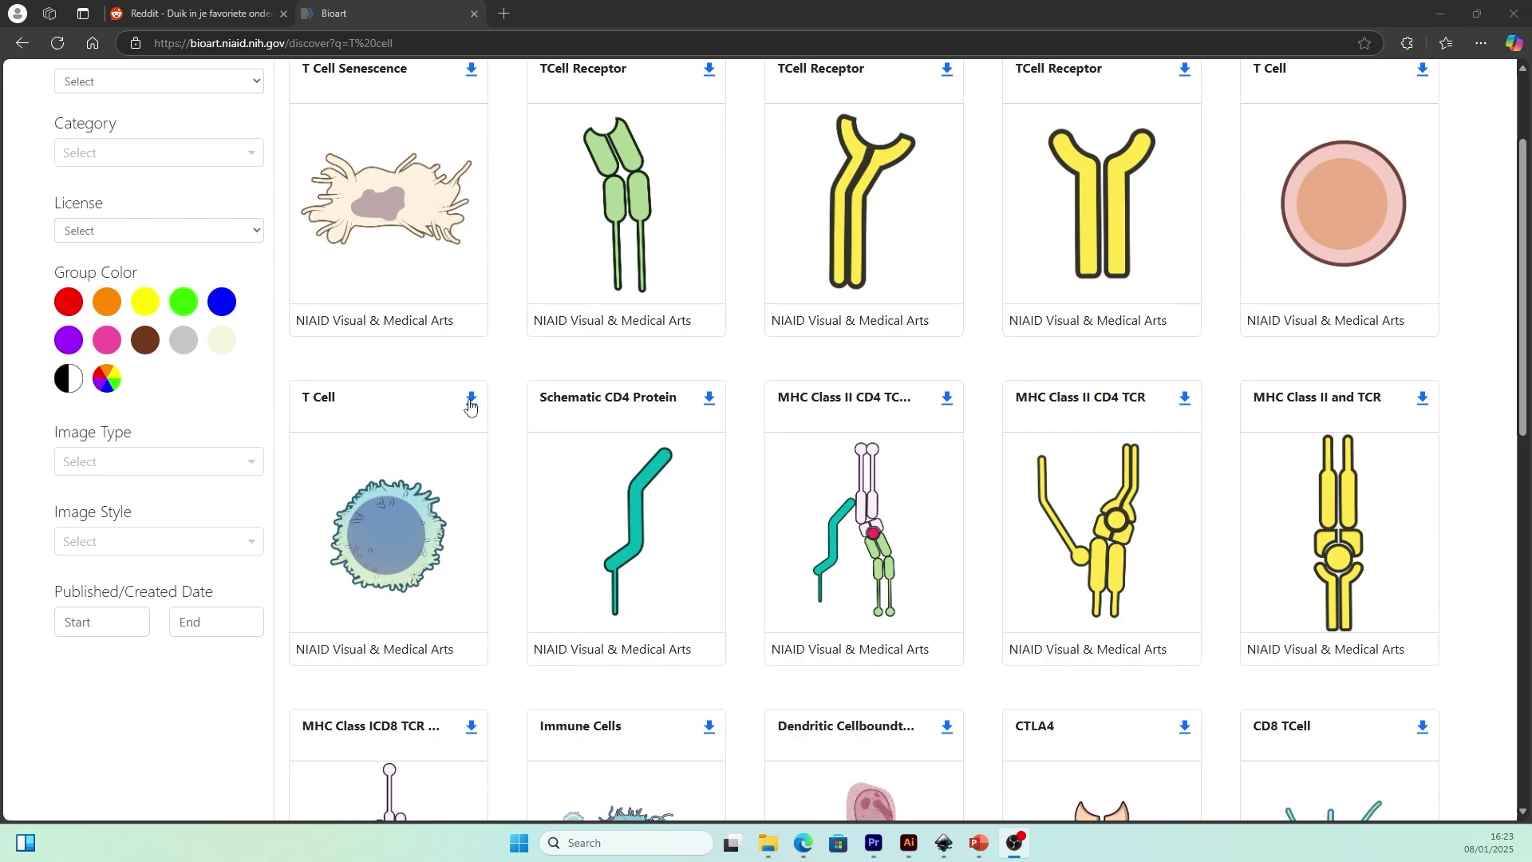
click(471, 399)
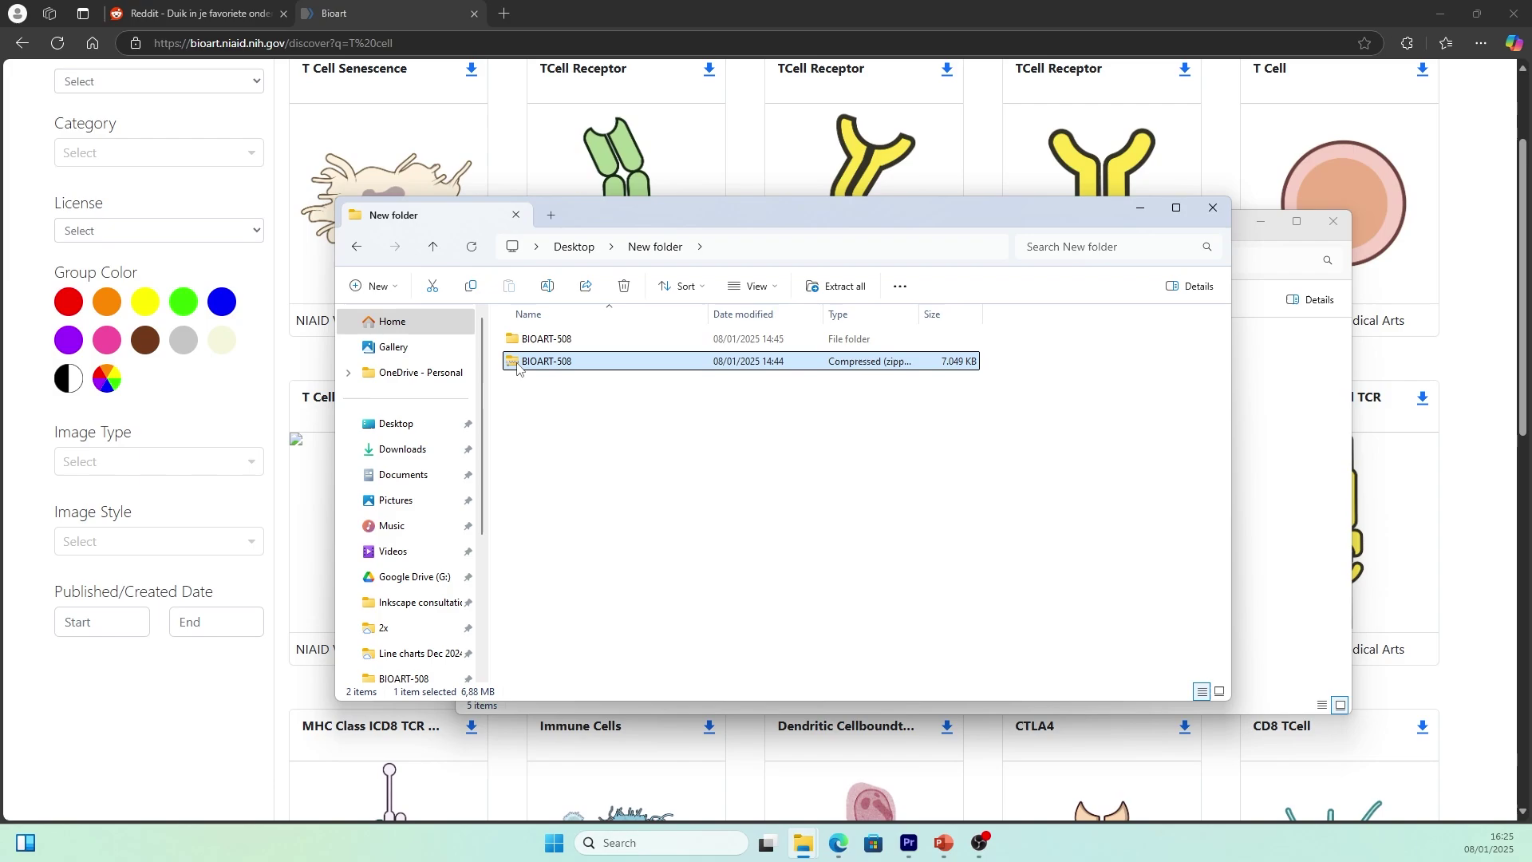
Extract the BIOART-508 zip and select the TCell0001-green Illustrator file.
right_click(517, 366)
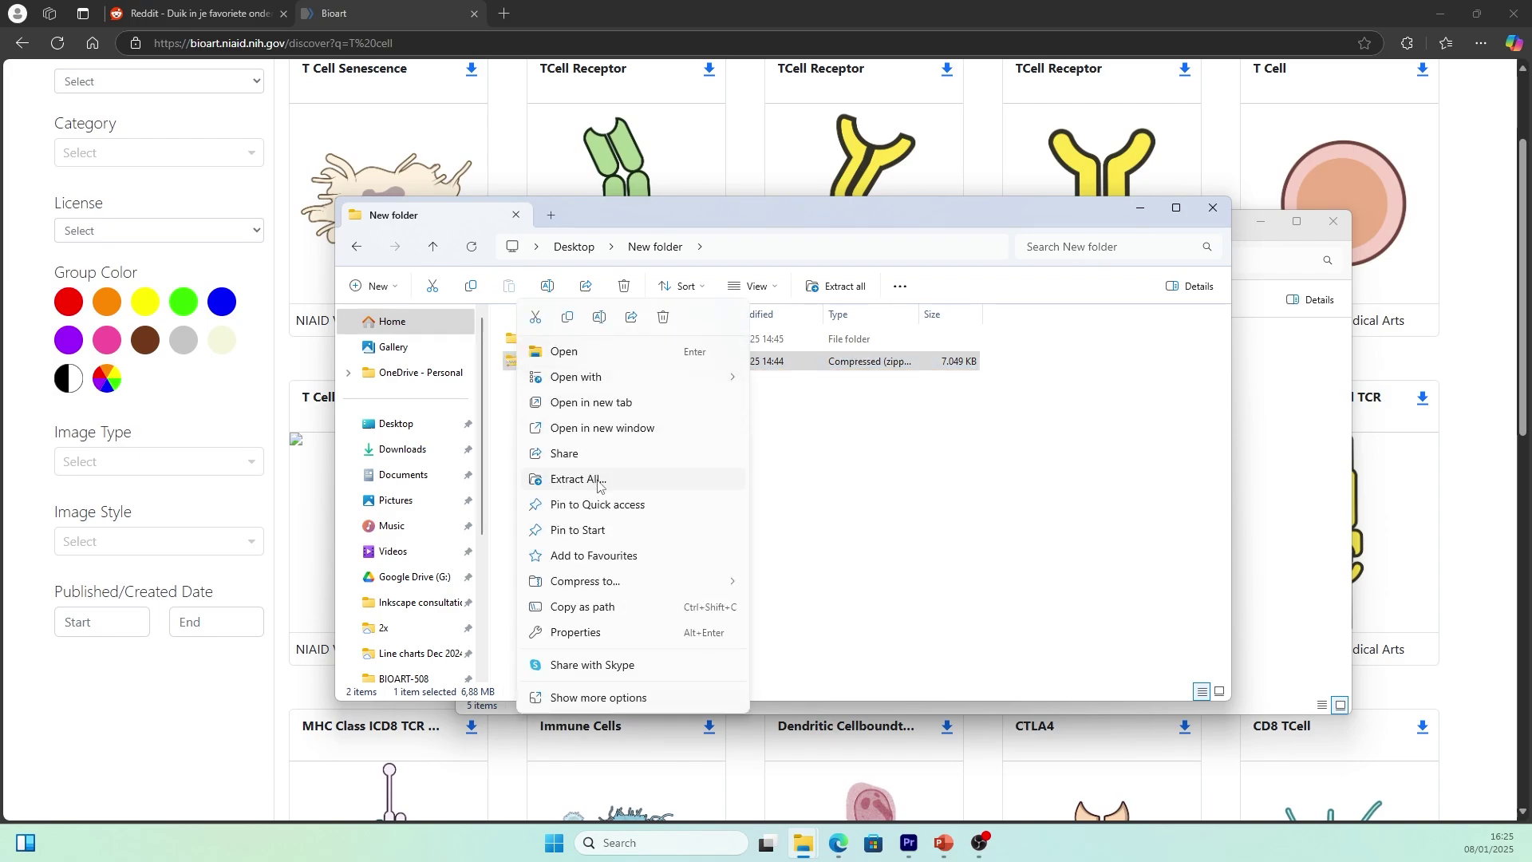
key(Escape)
key(Up)
key(Return)
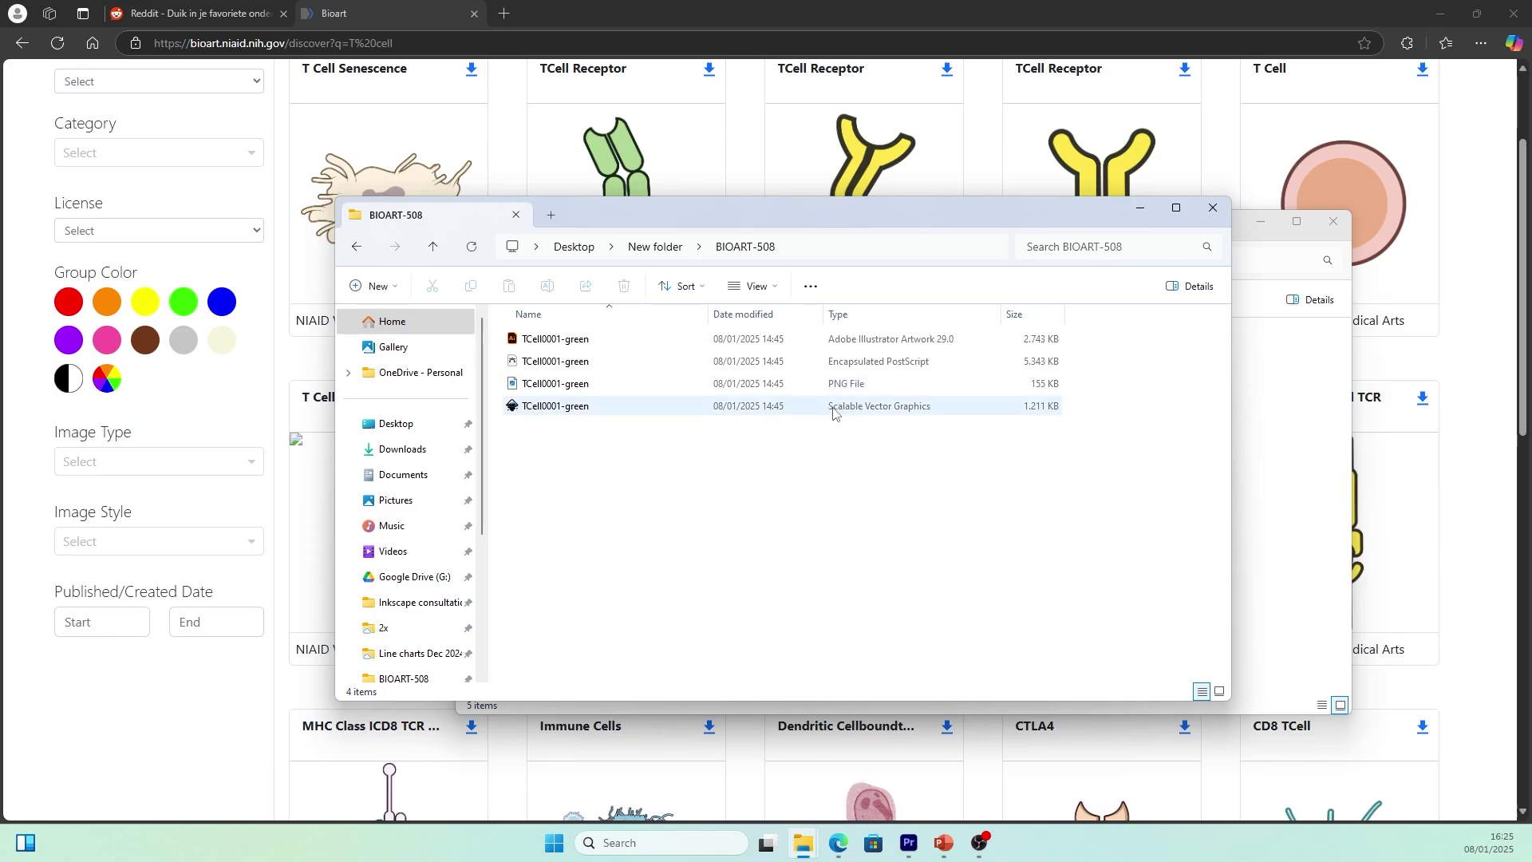
click(596, 346)
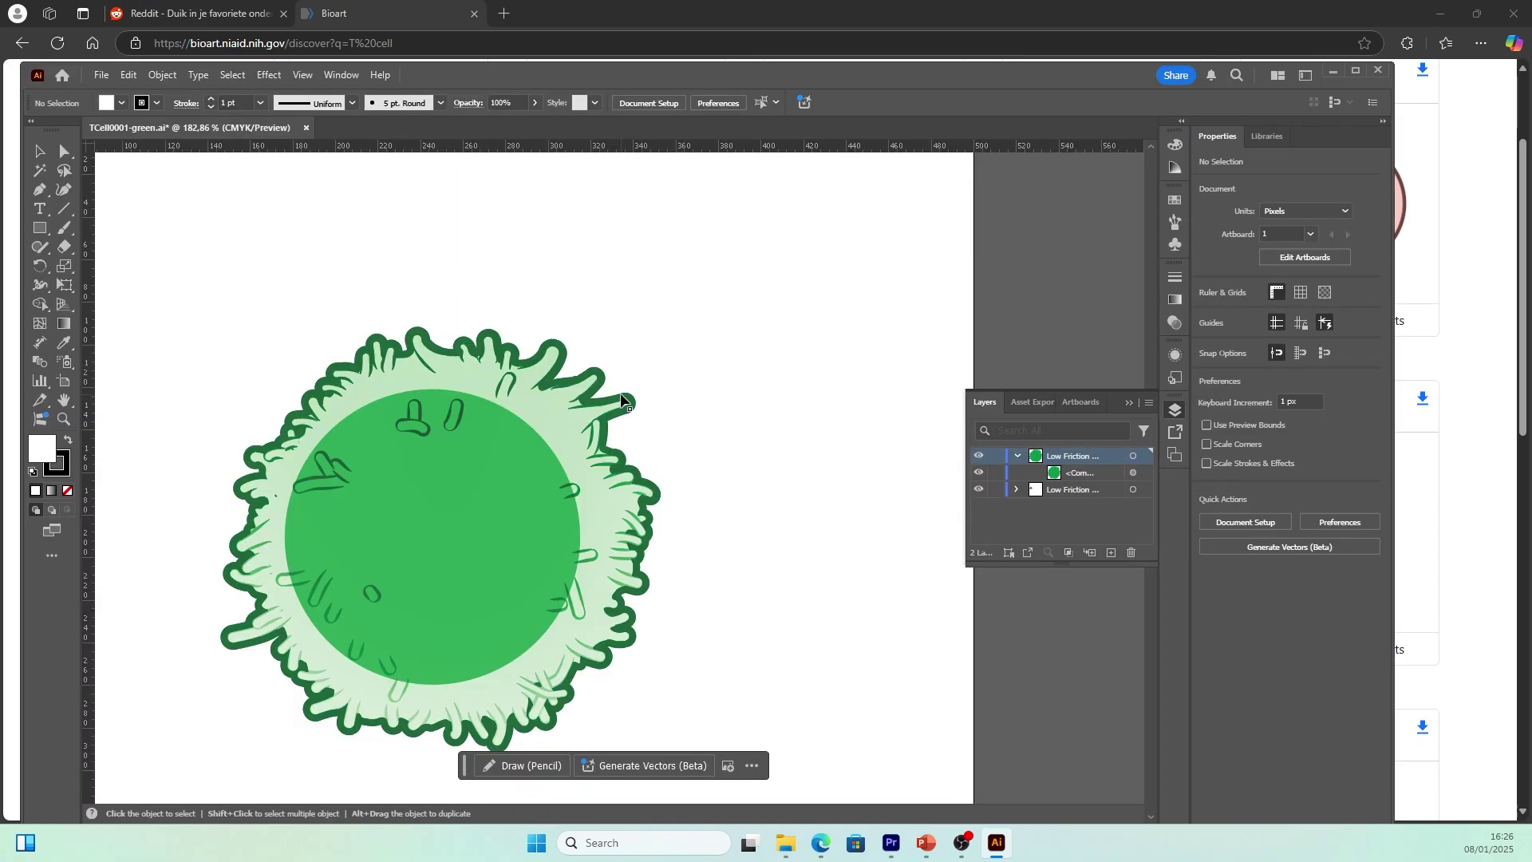
Move the green overlay shape off the cell and fill it with blue.
click(622, 400)
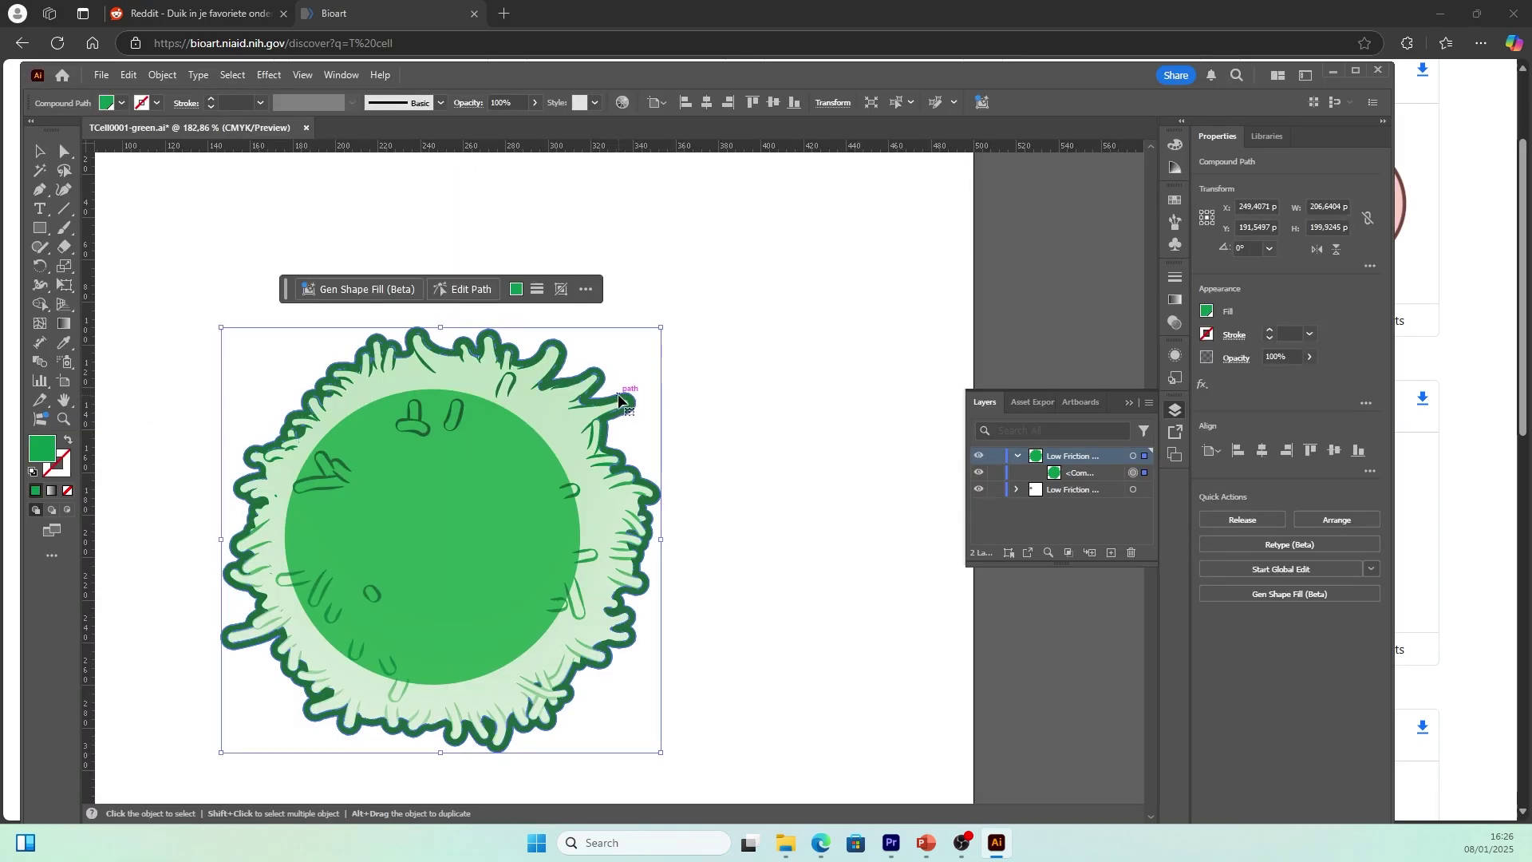
drag(627, 395, 825, 345)
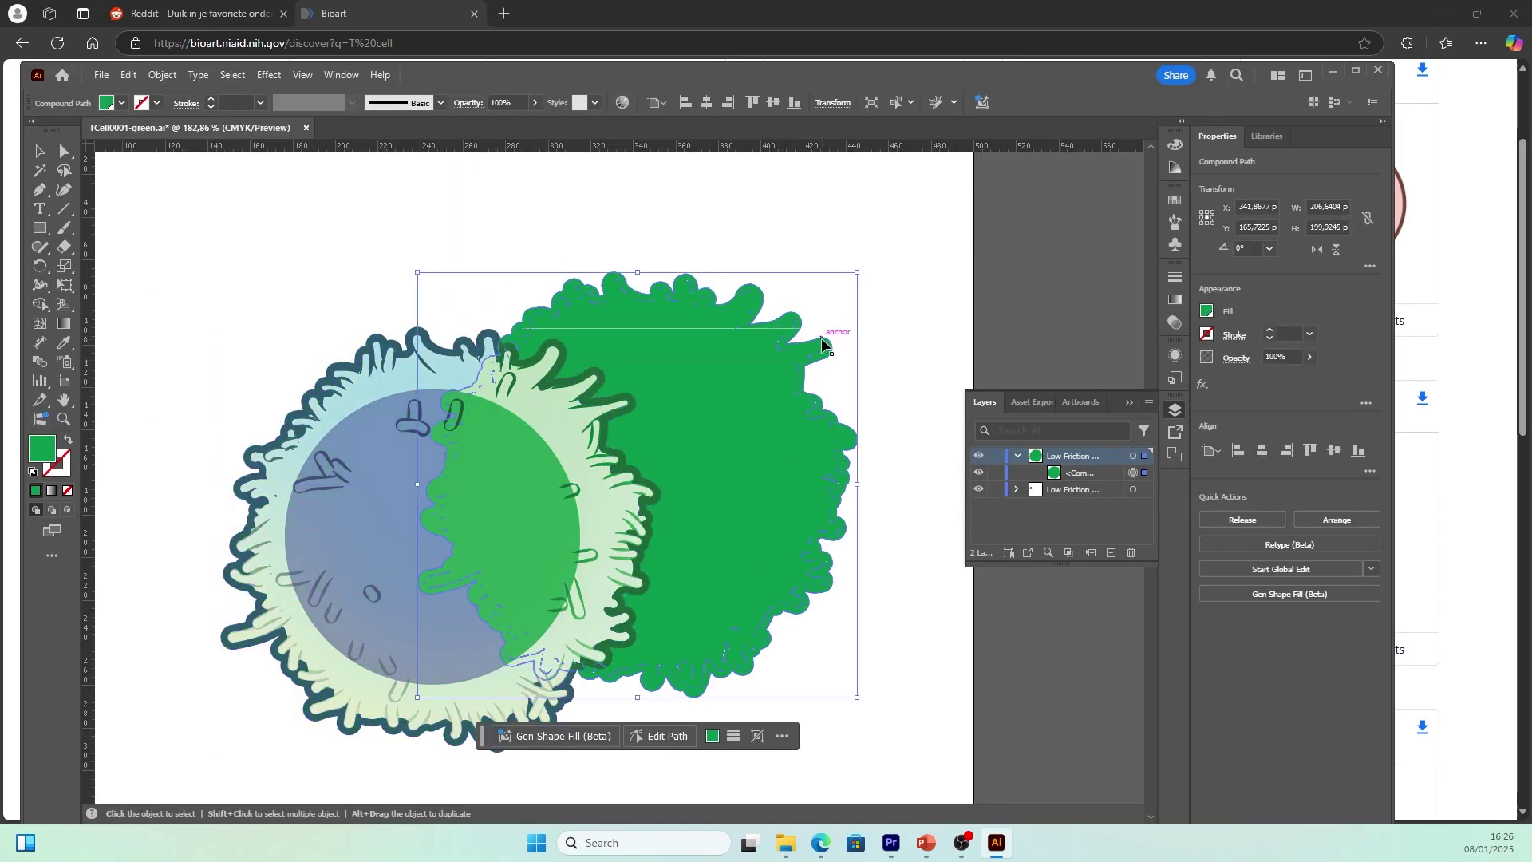
key(ctrl+z)
key(ctrl+shift+z)
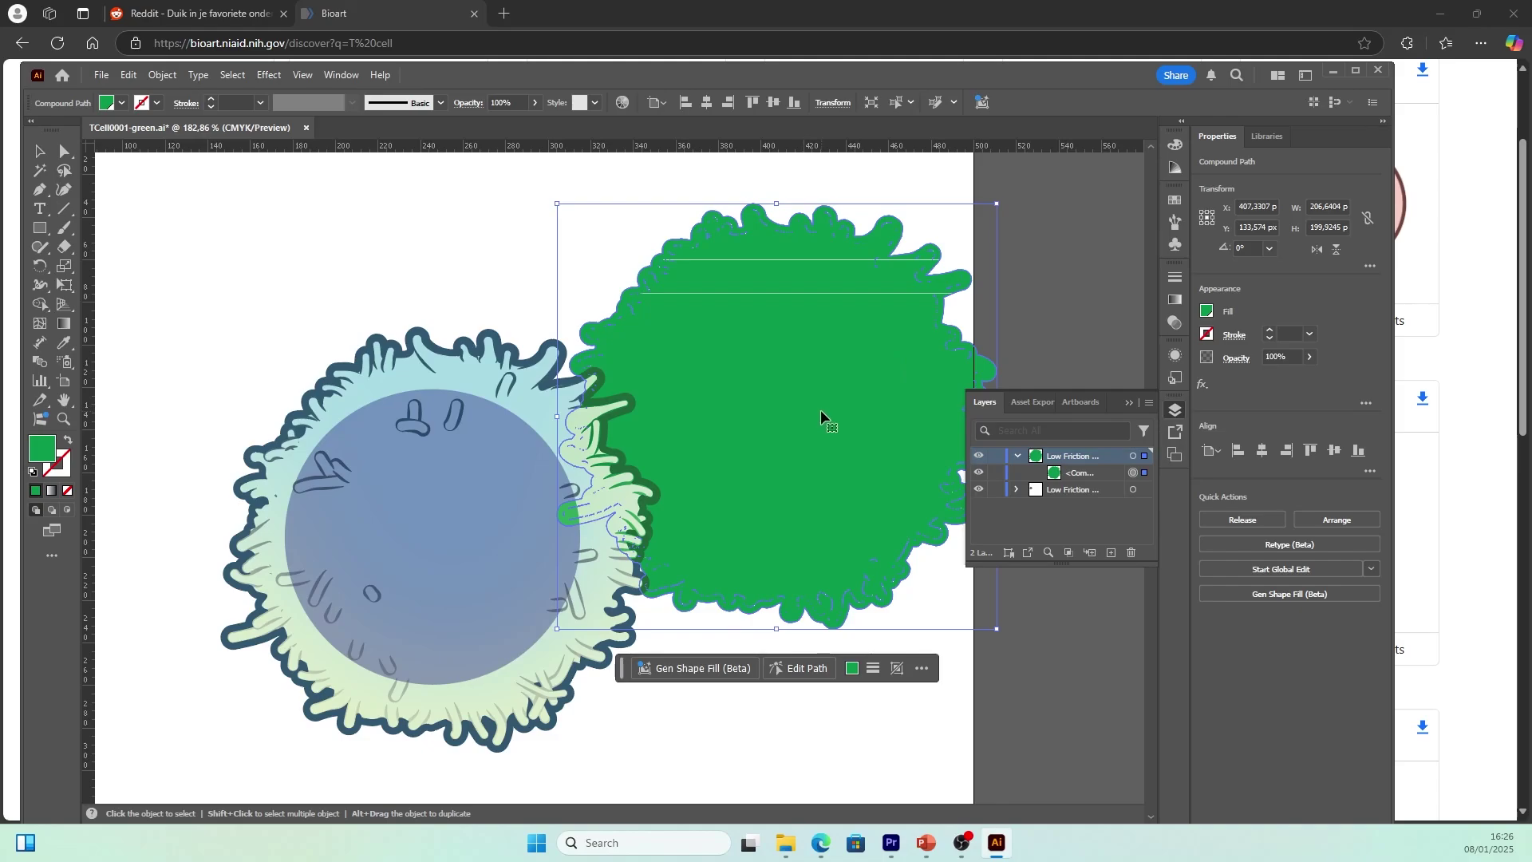
click(853, 668)
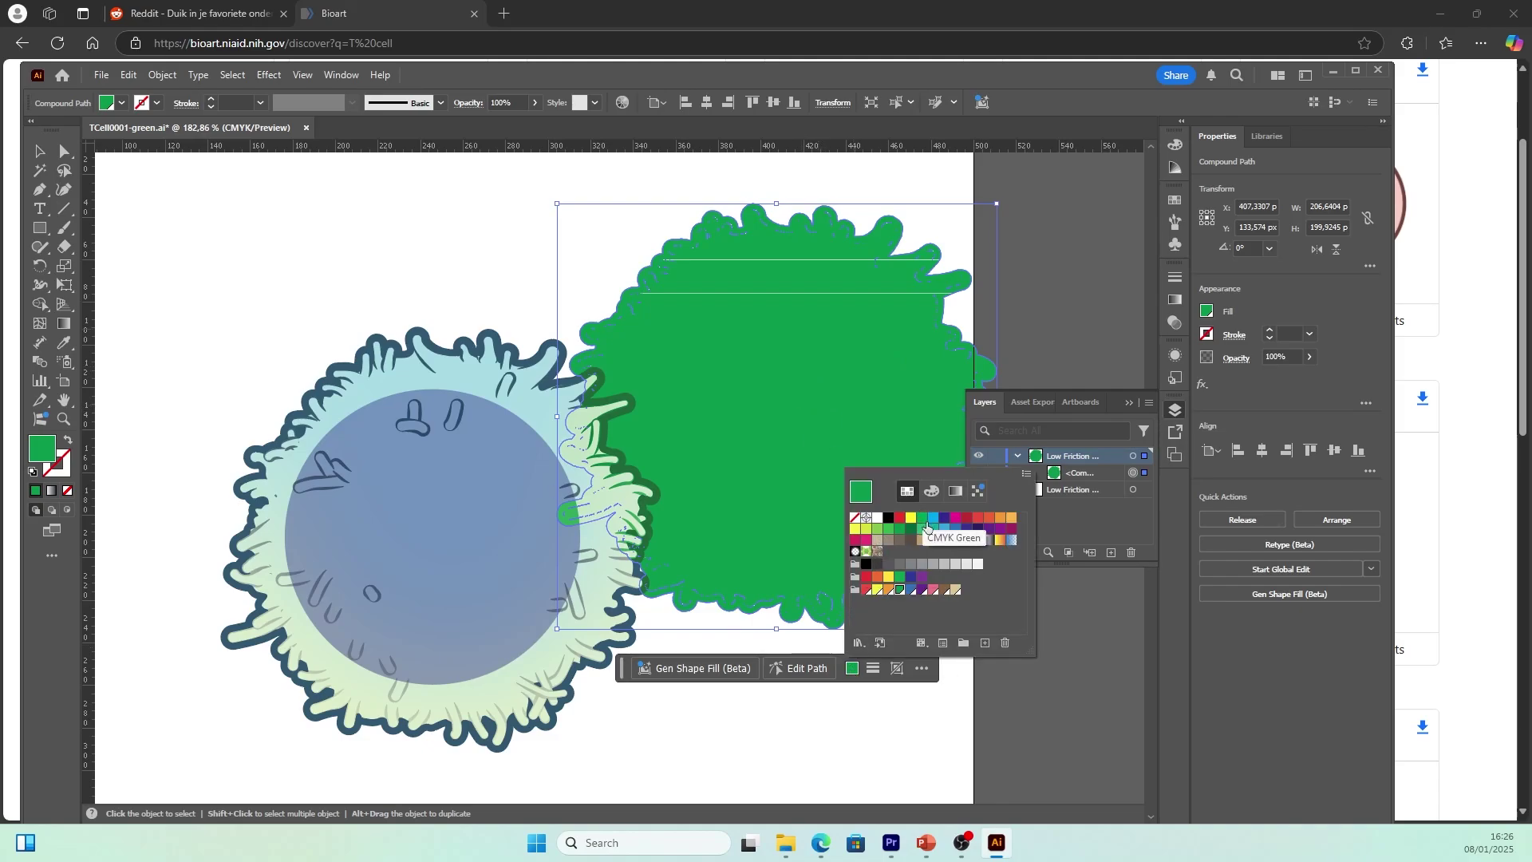
click(945, 530)
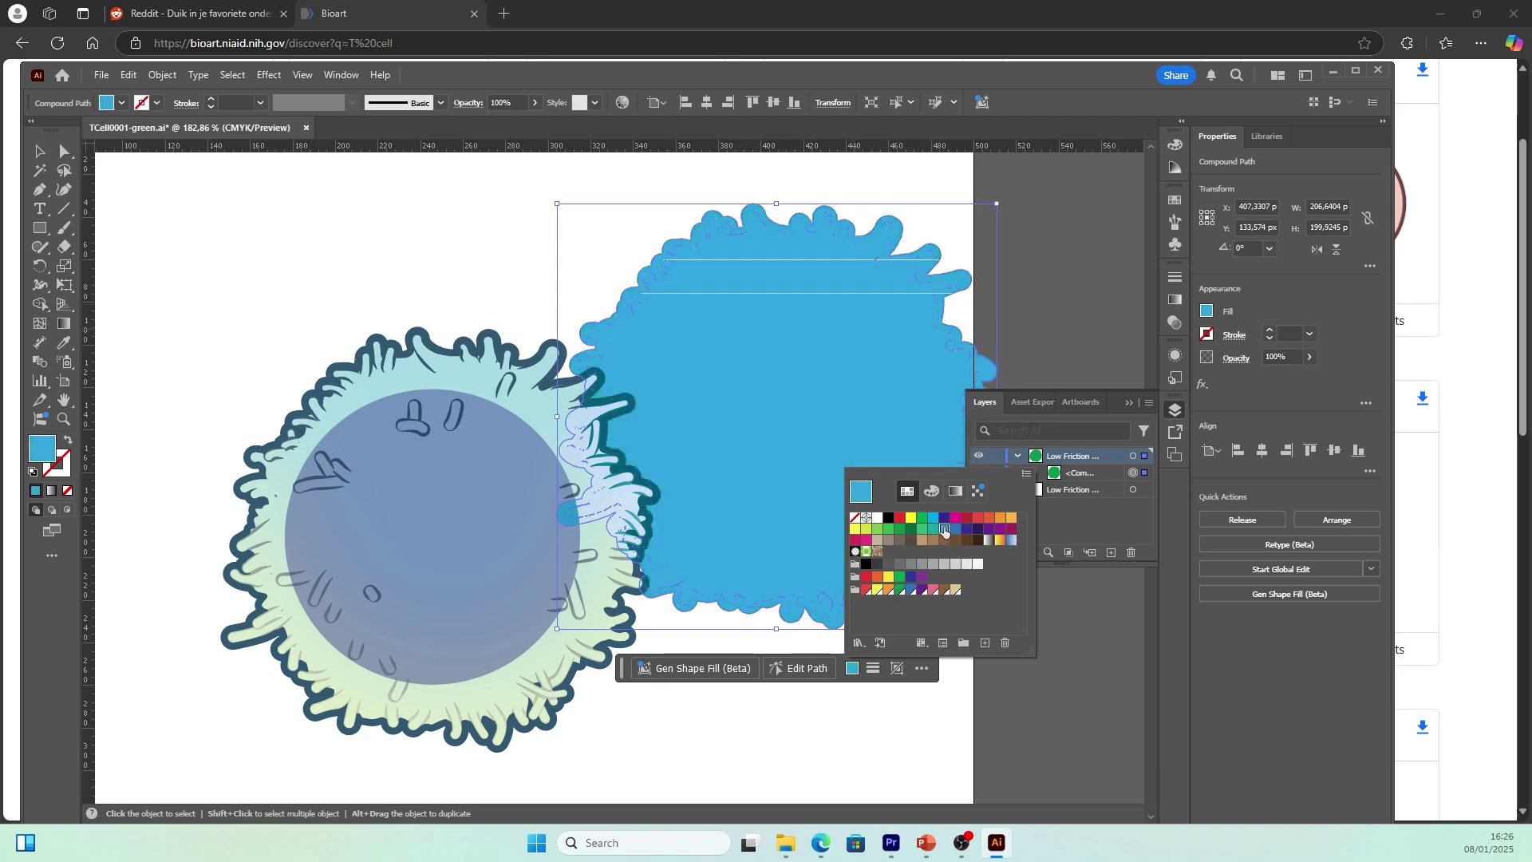
Shift the cell drawing left, ungroup it, and realign its outline and inner circle.
drag(615, 356, 410, 310)
right_click(391, 336)
click(439, 549)
mouse_move(448, 383)
mouse_down()
mouse_move(439, 428)
mouse_move(435, 369)
mouse_move(457, 390)
mouse_up()
click(748, 327)
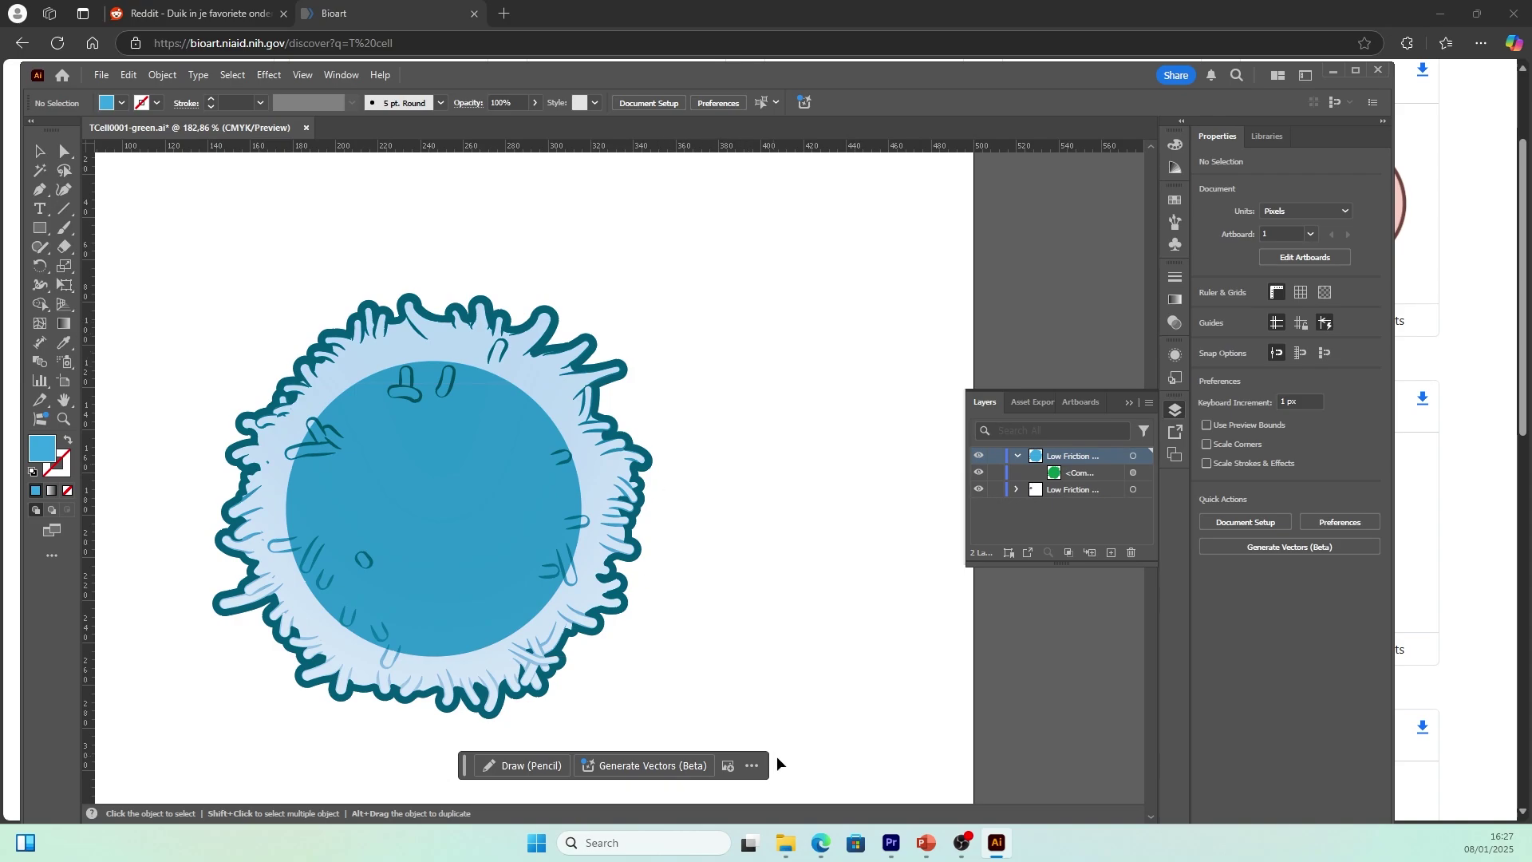
Bring the BIOART-508 folder forward and select the TCell0001-green SVG file.
mouse_move(786, 843)
click(1007, 786)
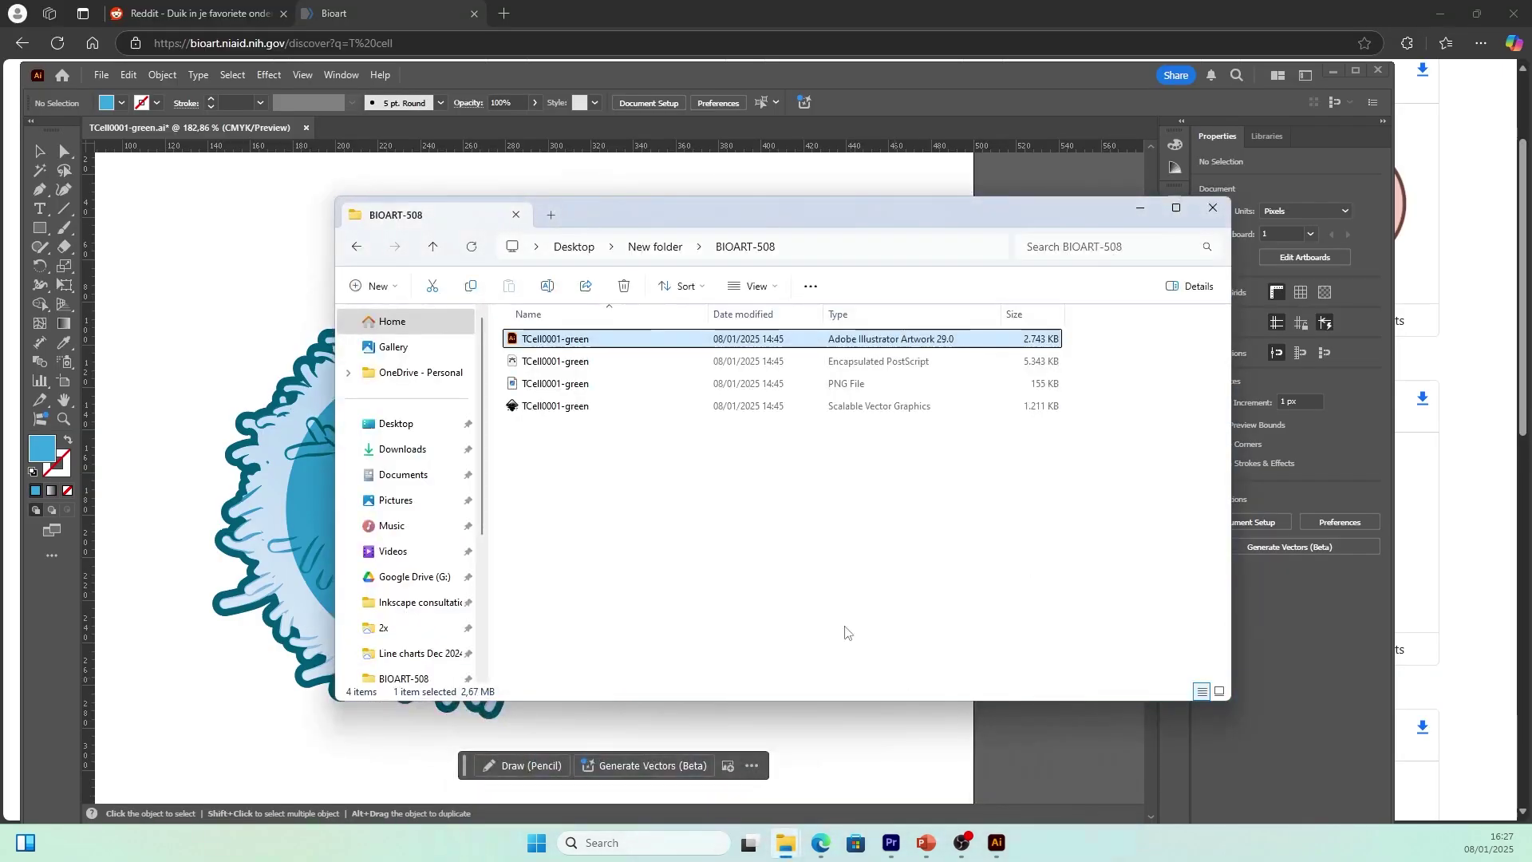
click(571, 408)
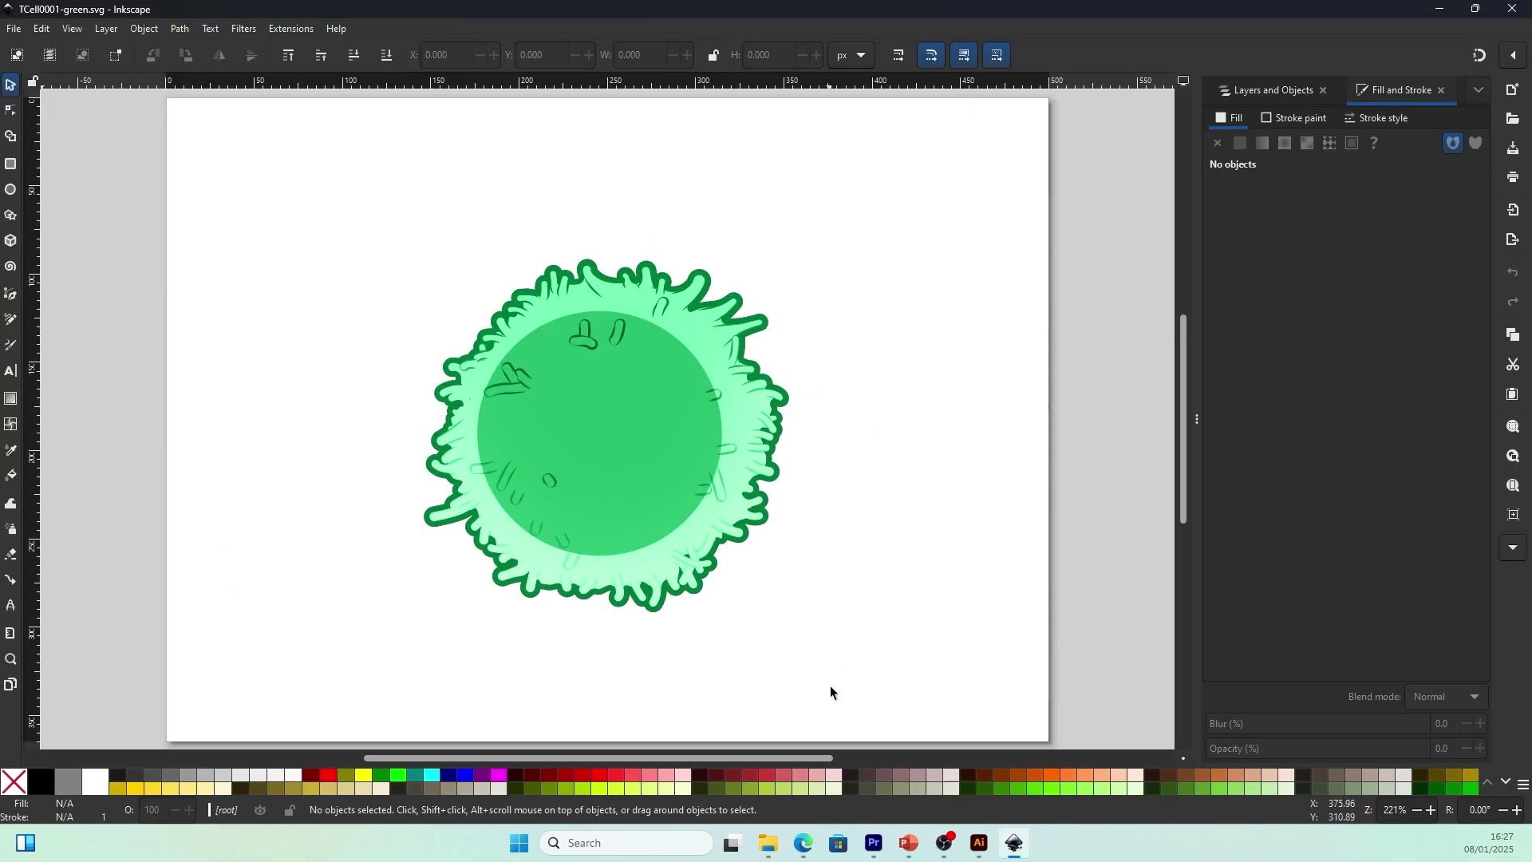
Go to the Inkscape website in a new Edge browser tab.
mouse_move(807, 837)
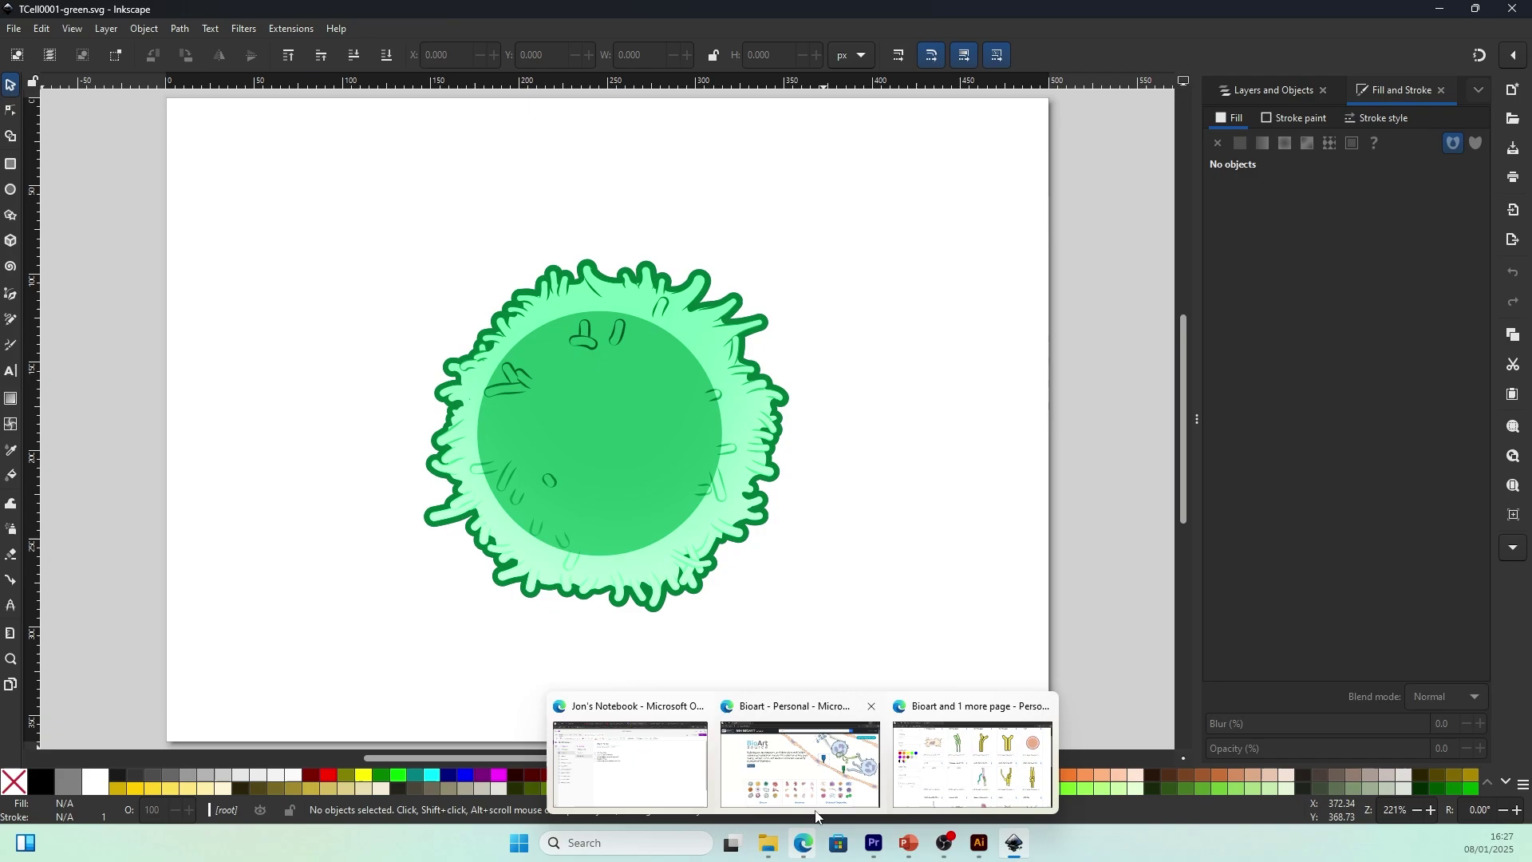
click(920, 761)
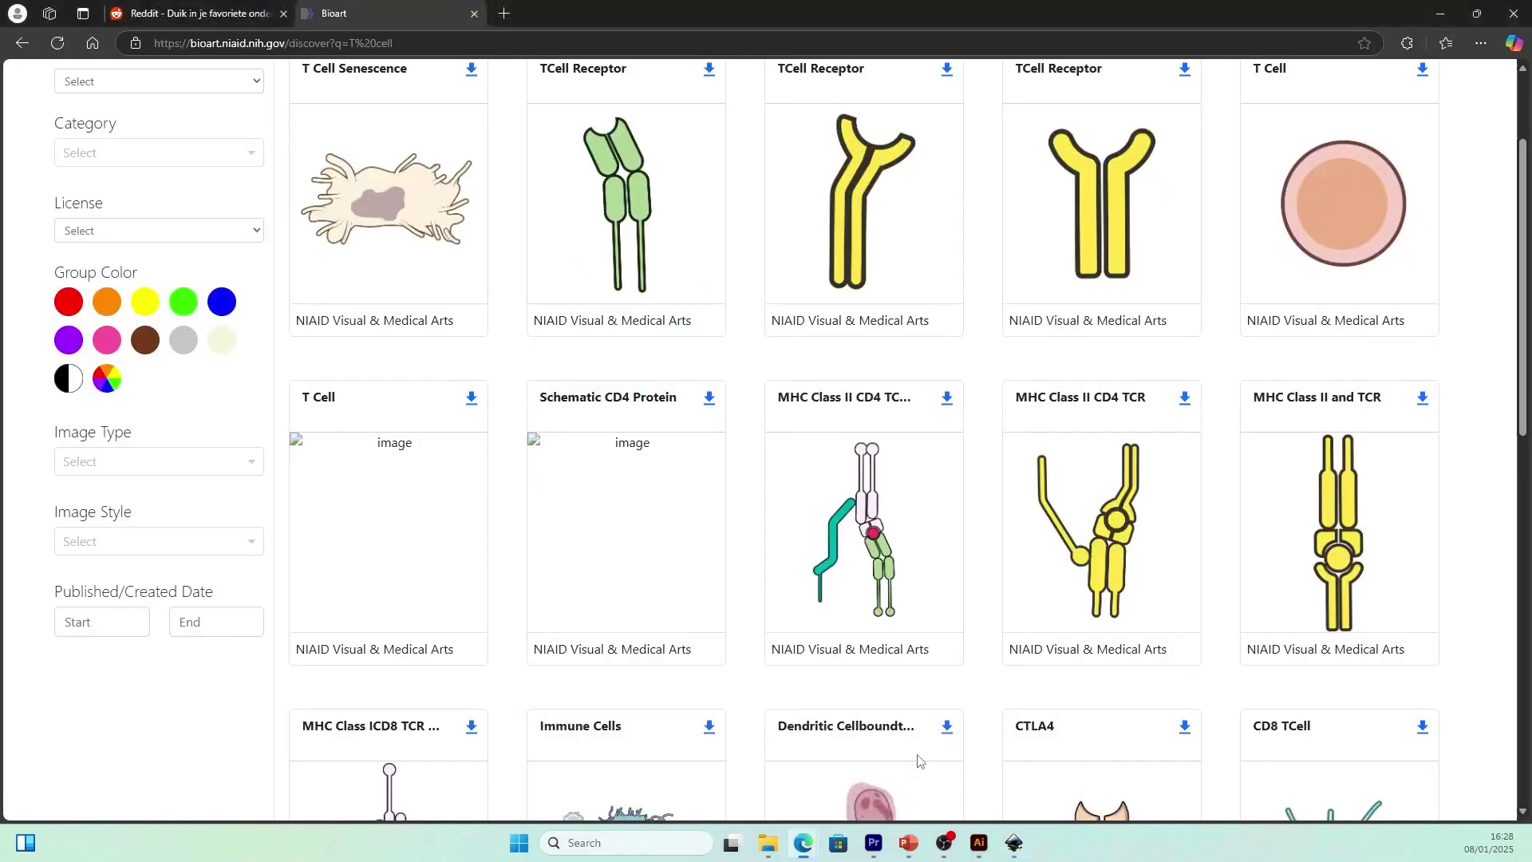
click(509, 14)
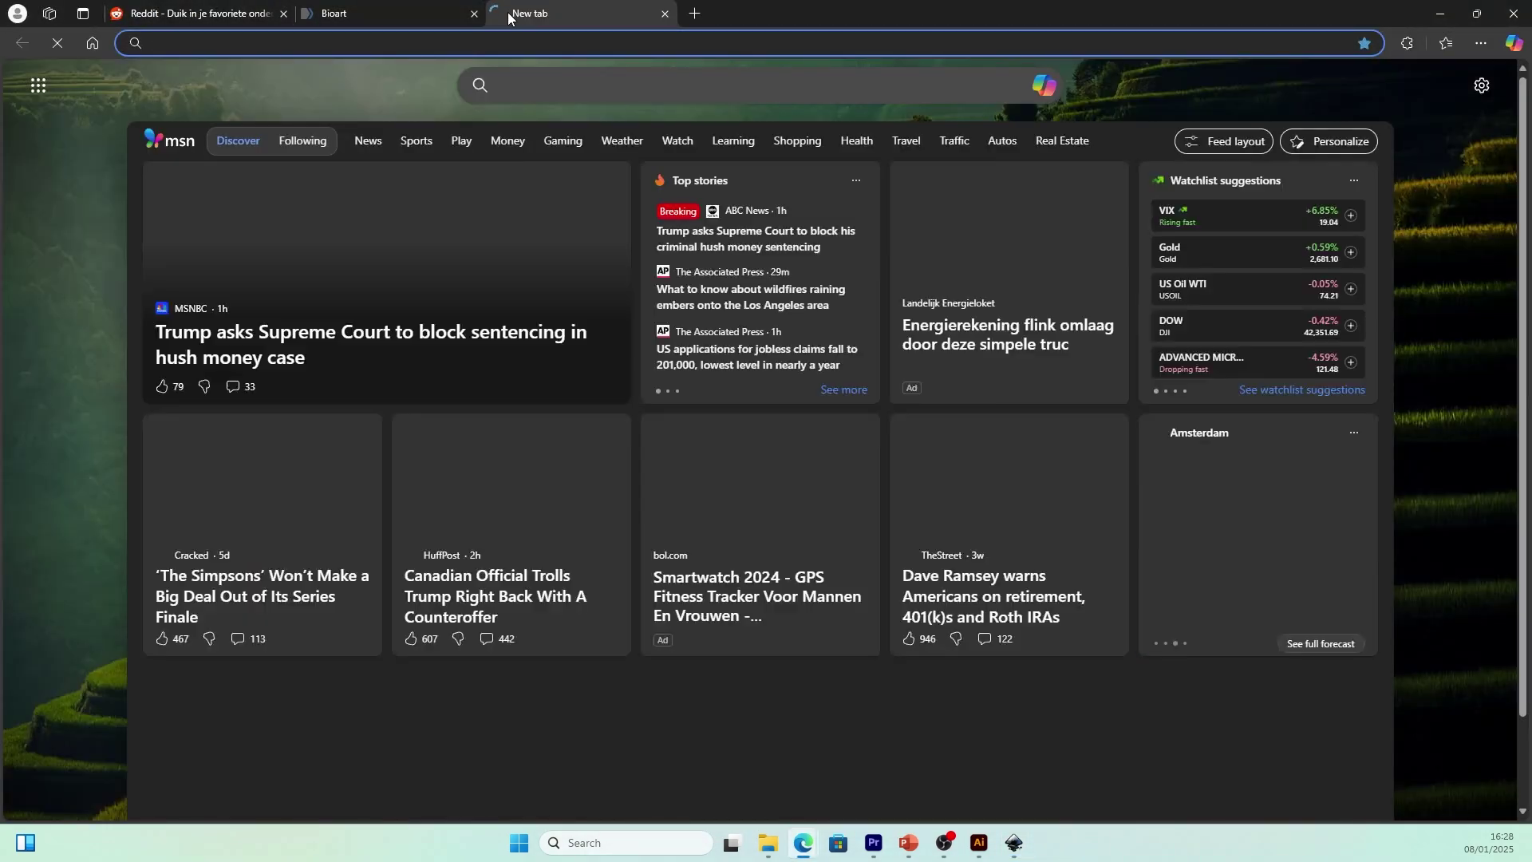
text(Inkscape)
key(Return)
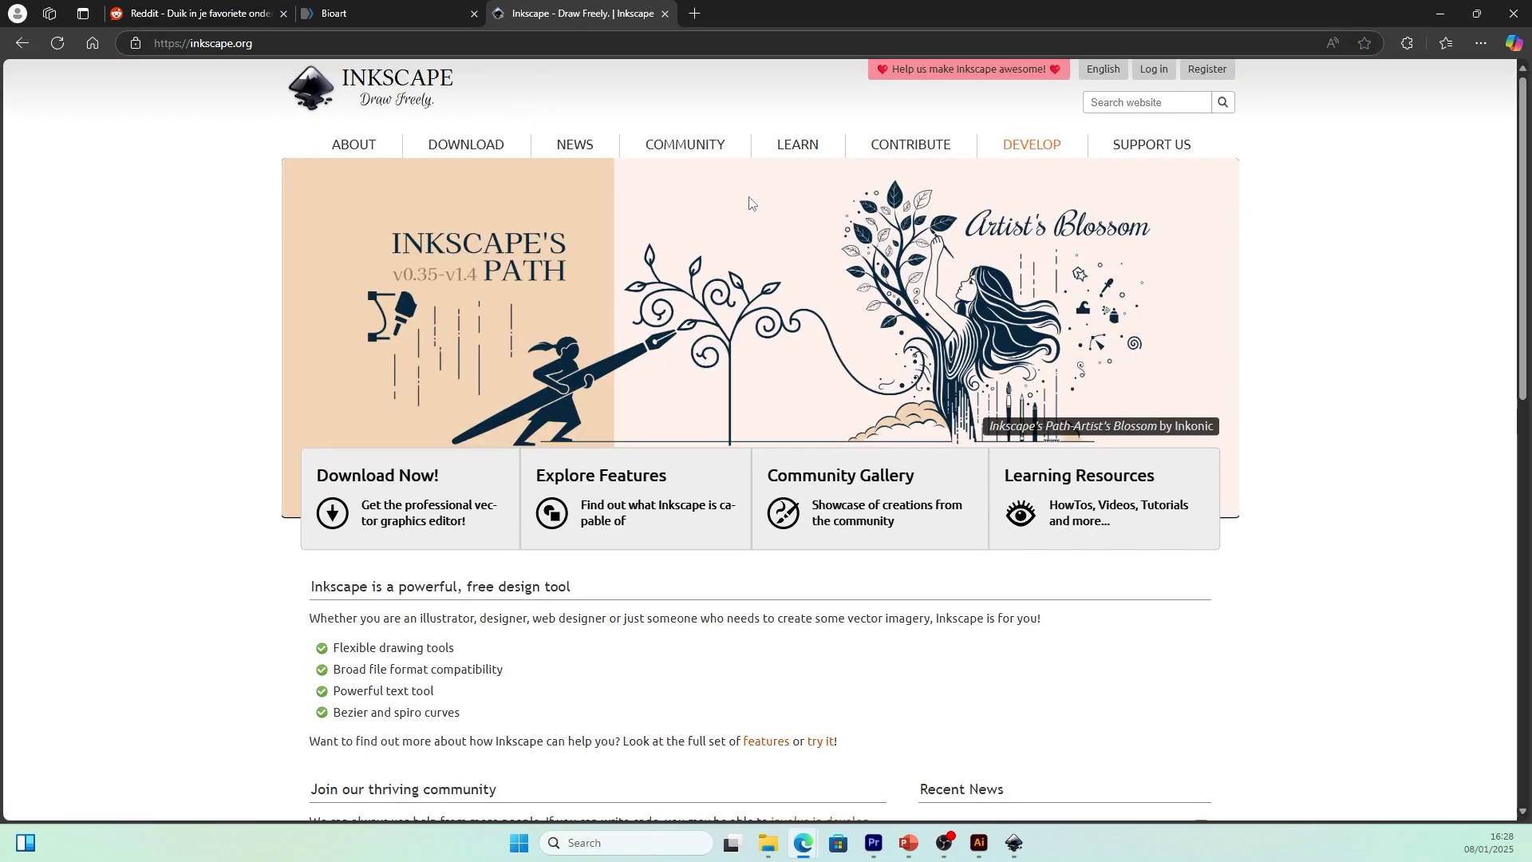
Open the Current Stable Version download page, then drag the green overlay off the cell.
mouse_move(466, 145)
click(479, 172)
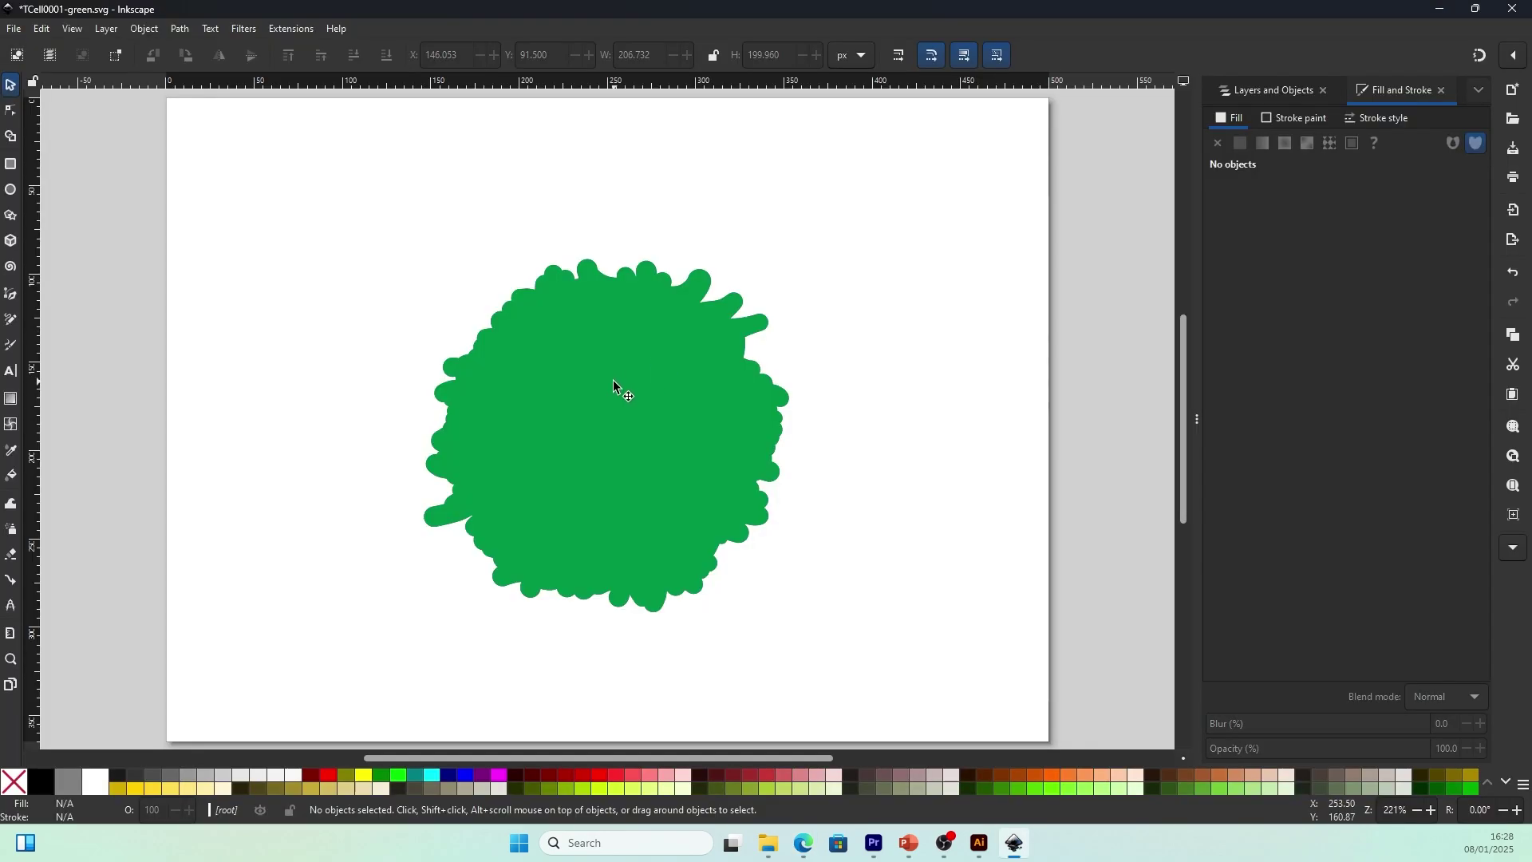
drag(613, 380, 998, 488)
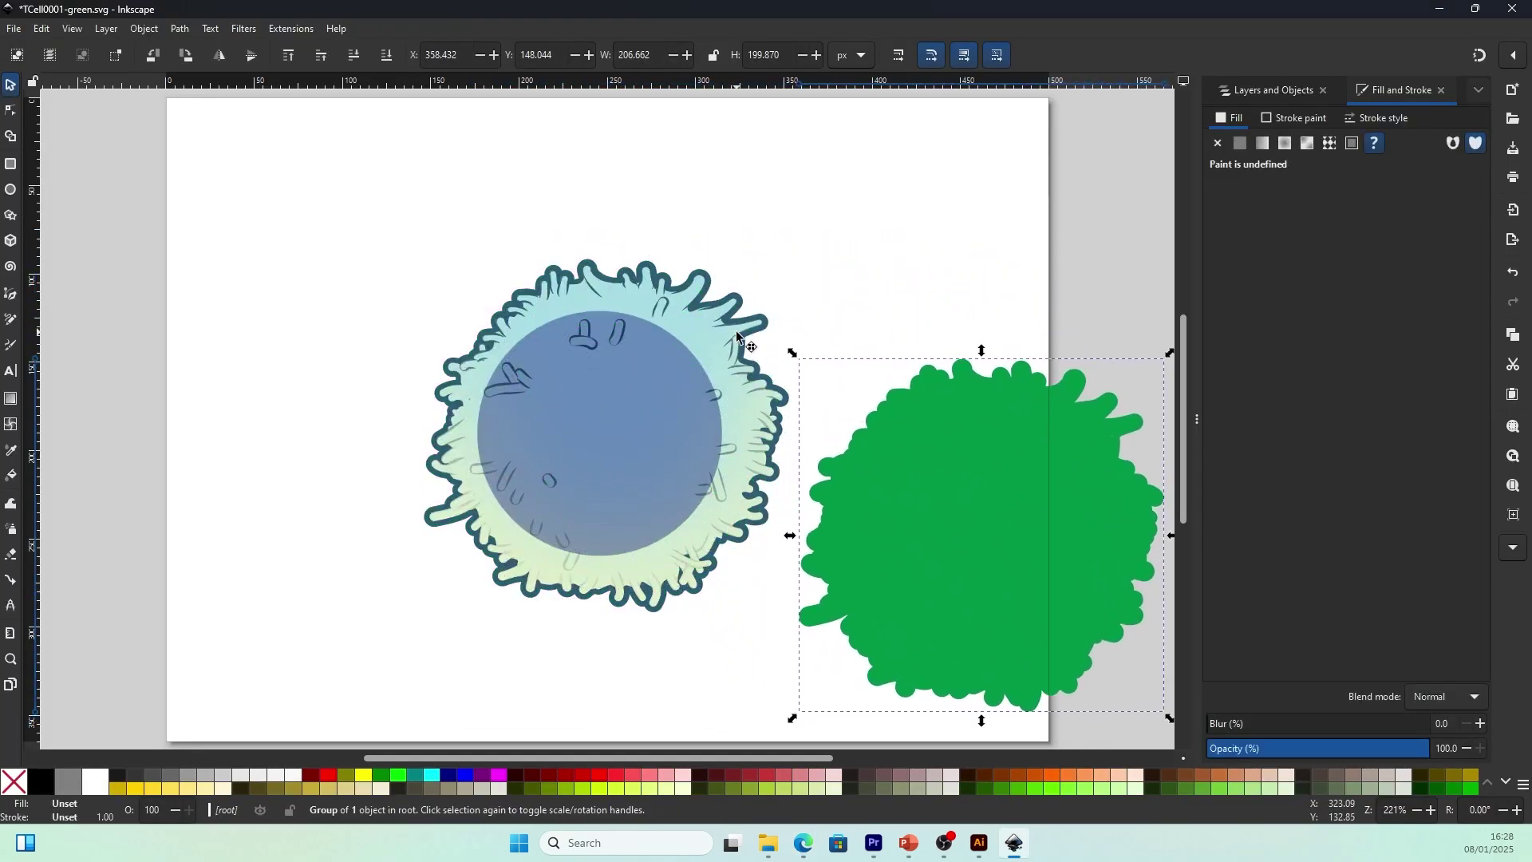
Ungroup the blue T cell group twice, splitting the cell into its 71 separate parts.
click(735, 331)
right_click(759, 338)
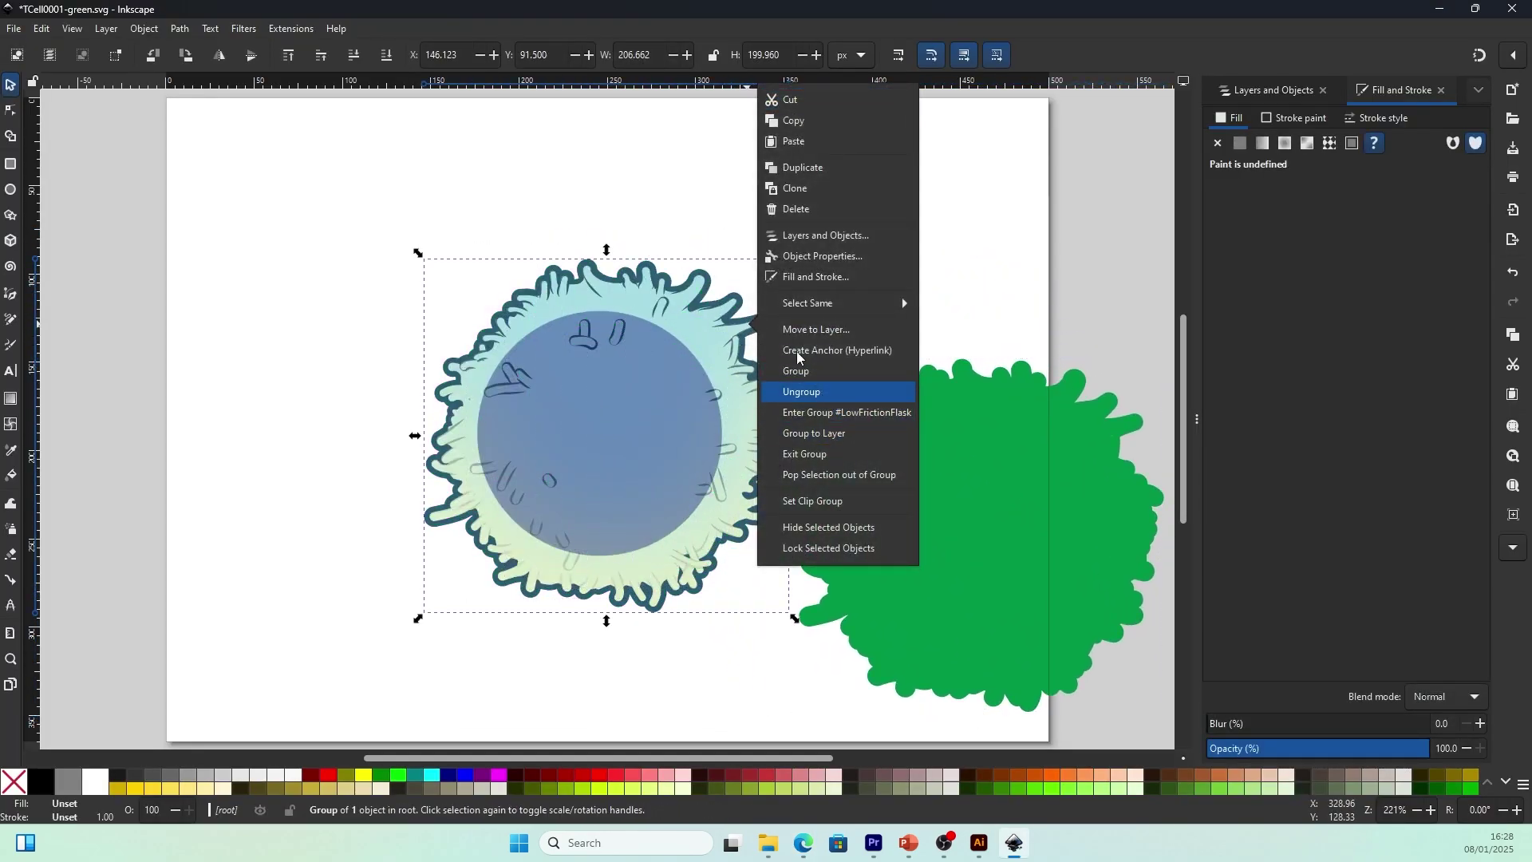
key(Return)
right_click(728, 302)
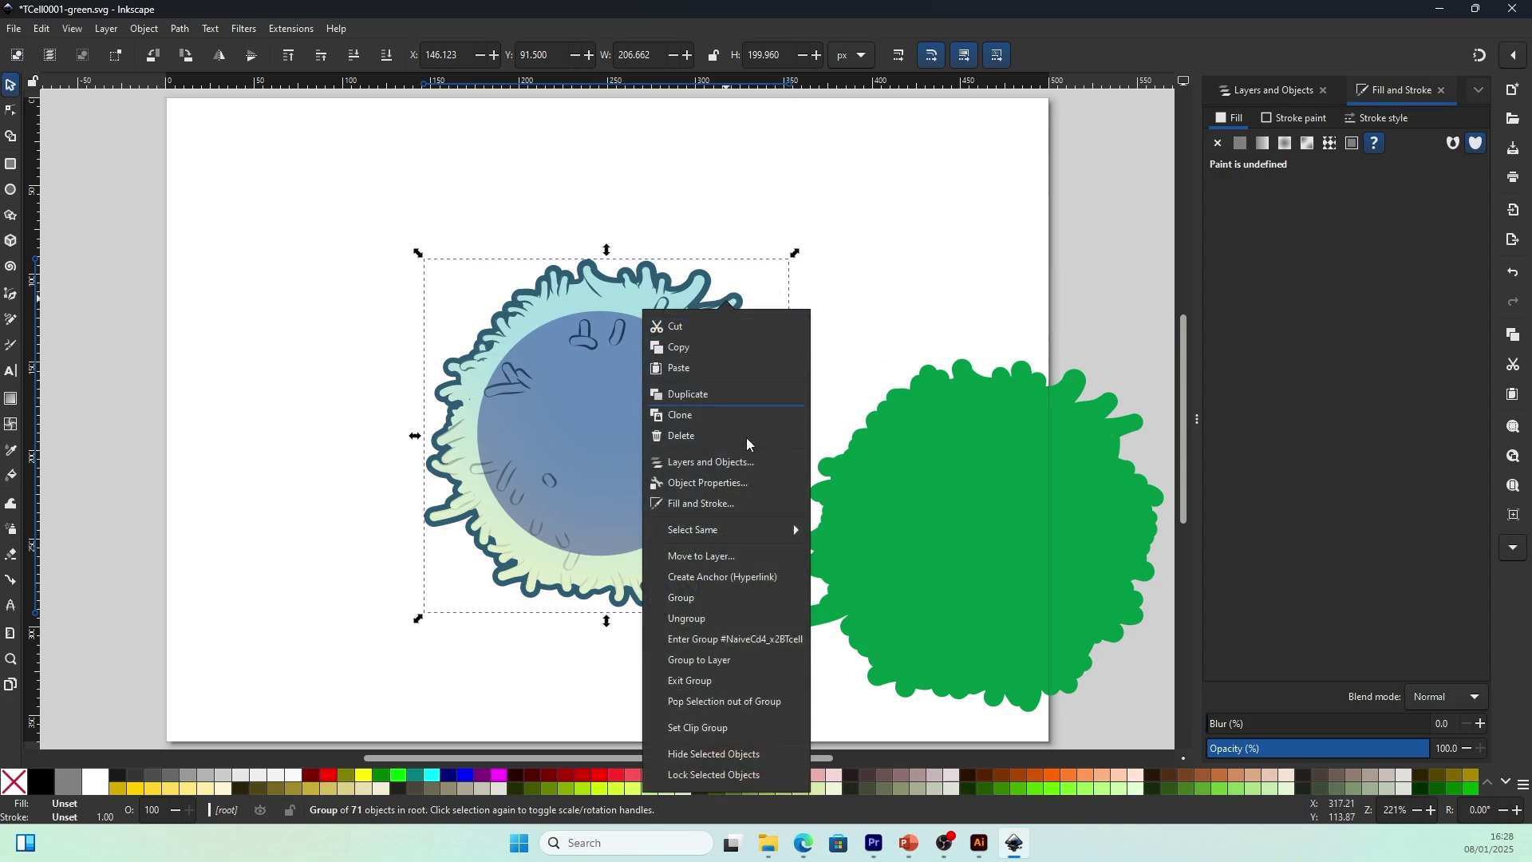
click(705, 618)
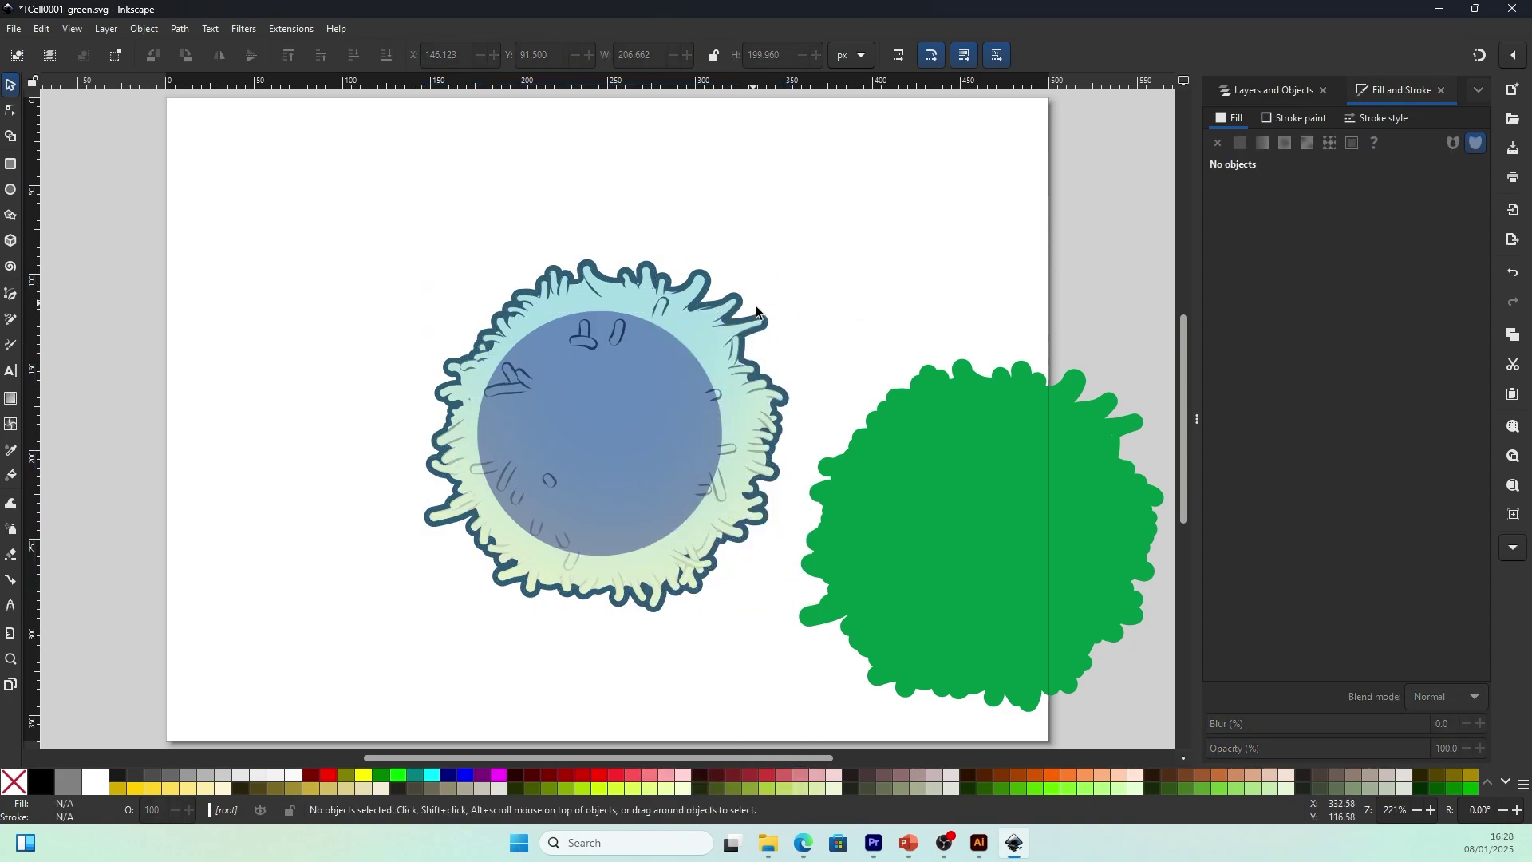
Test-move the dark outline up-left, then undo so the drawing stays in place.
drag(759, 316, 688, 257)
click(856, 238)
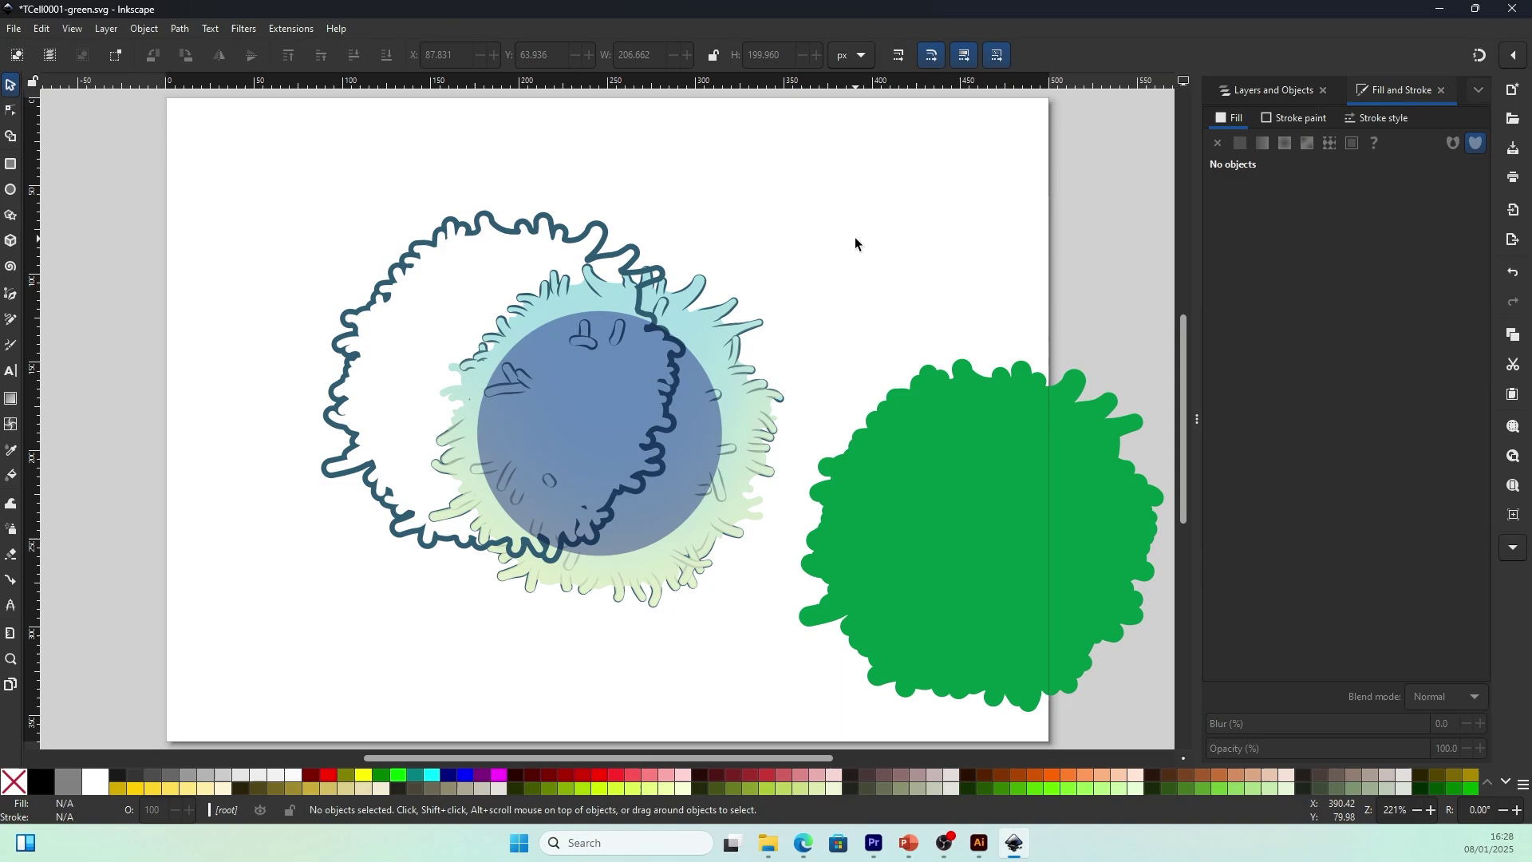
key(ctrl+z)
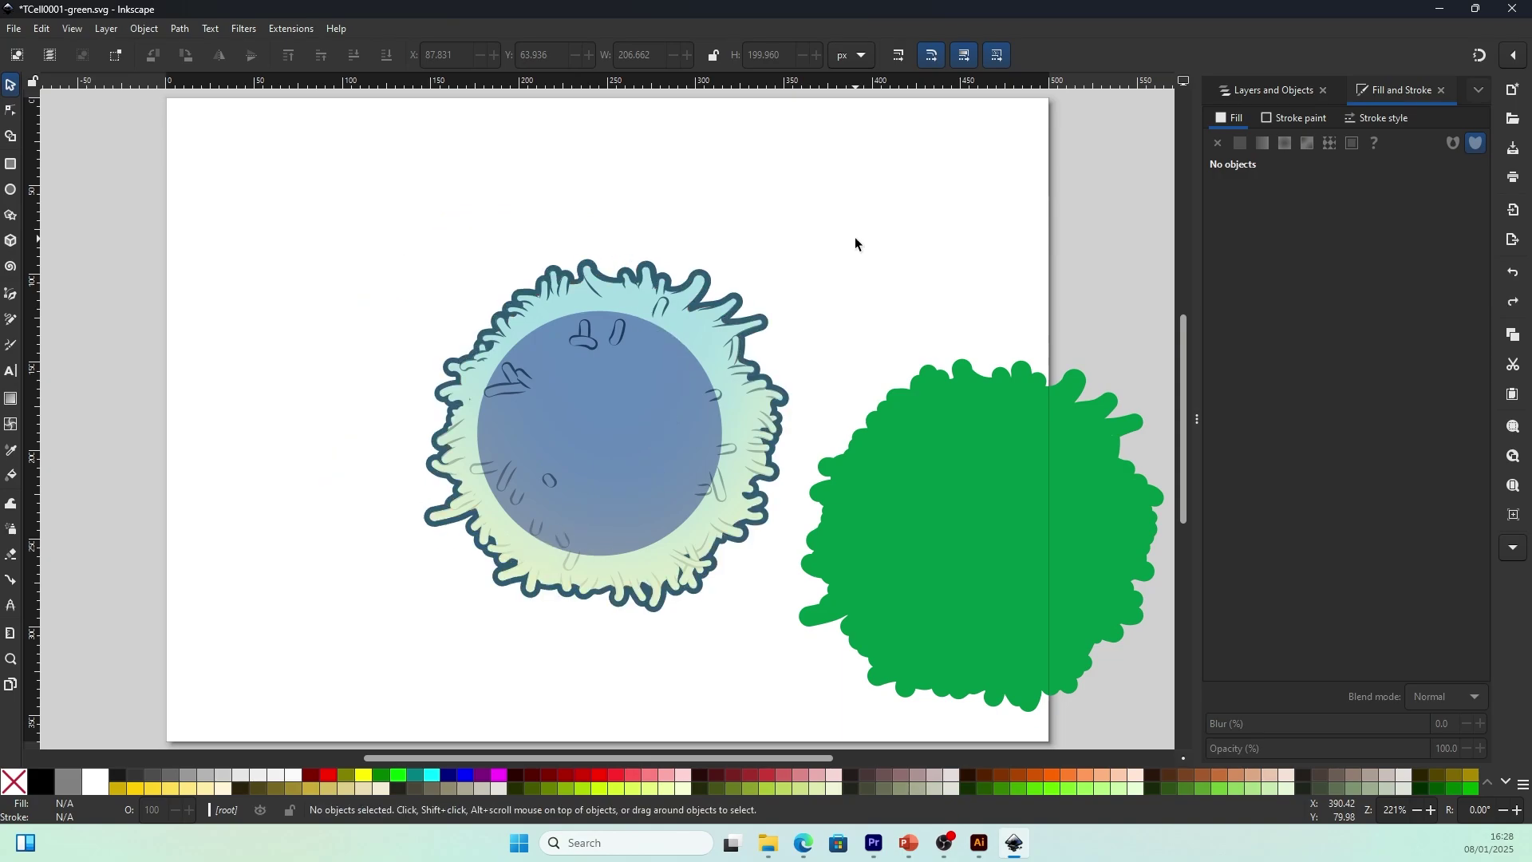
key(alt+Tab)
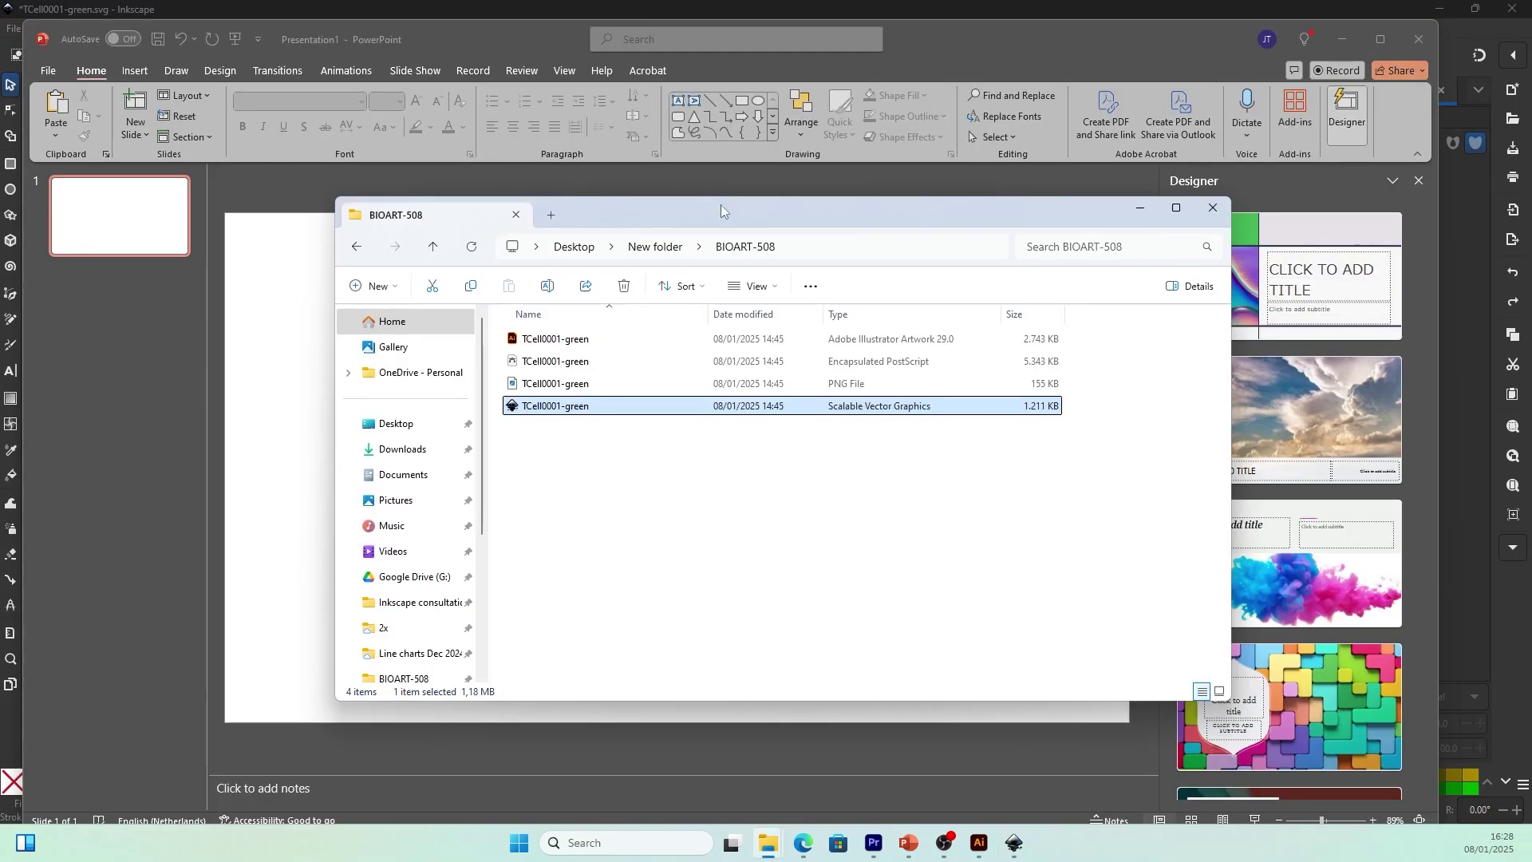
Add the TCell0001-green PNG, shrunk to 8.41 × 8.69 cm, overlapping the title's right side.
drag(721, 204, 1122, 195)
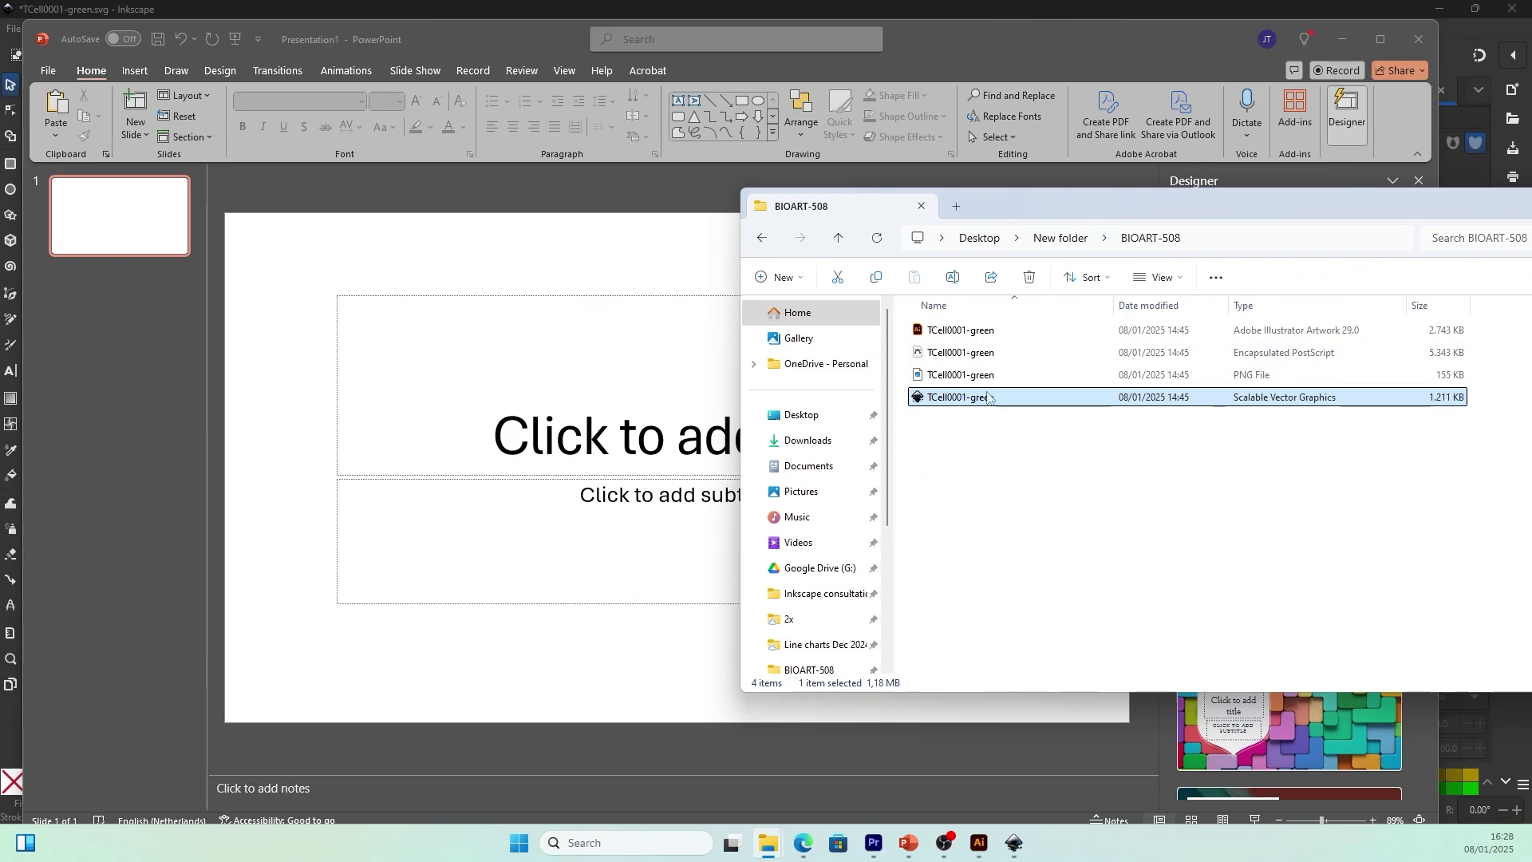
click(976, 376)
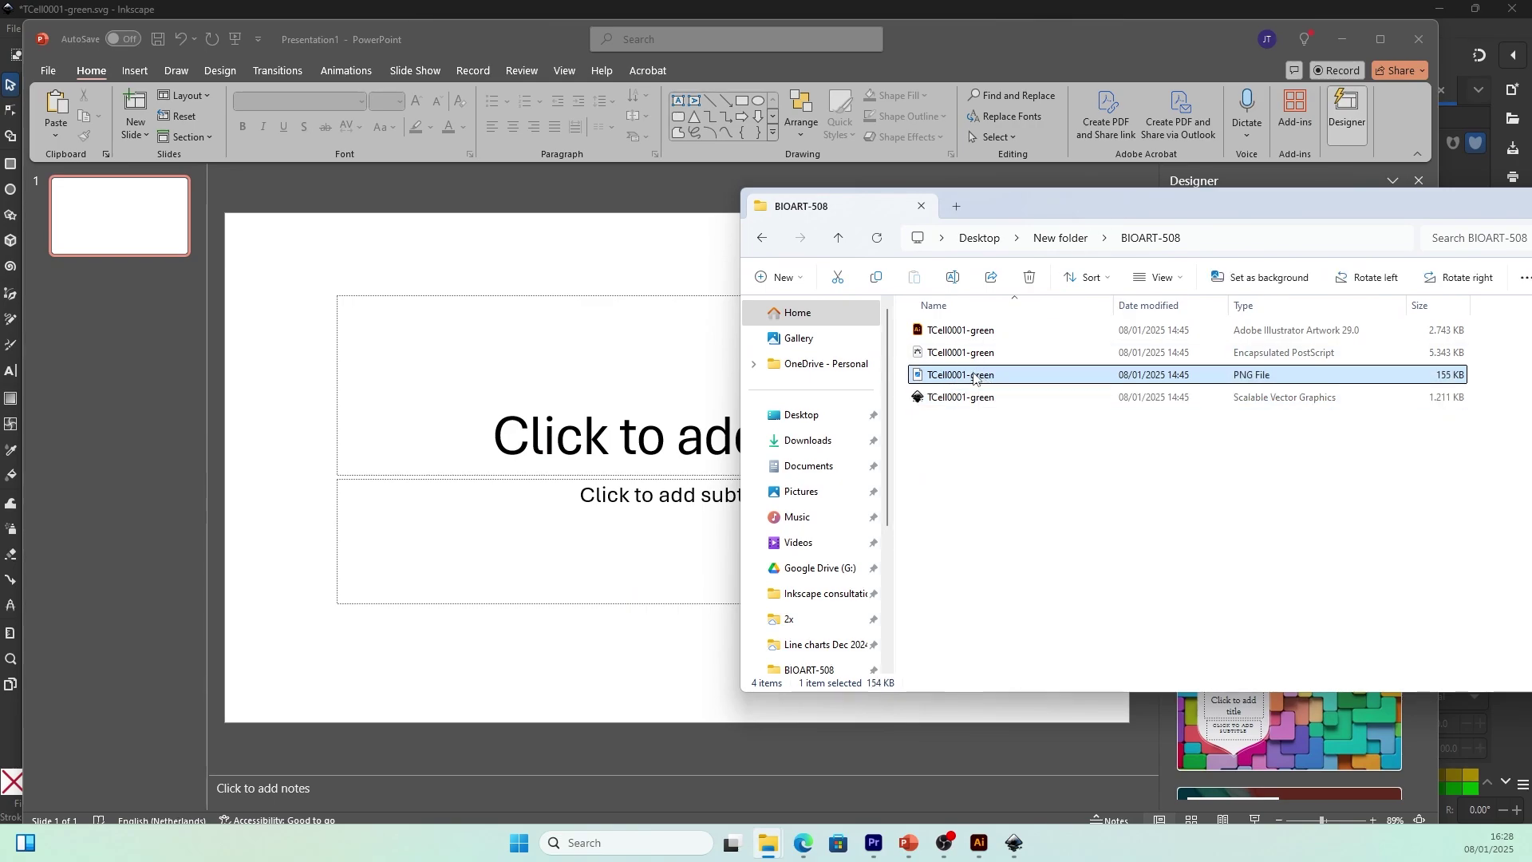
drag(630, 301, 506, 257)
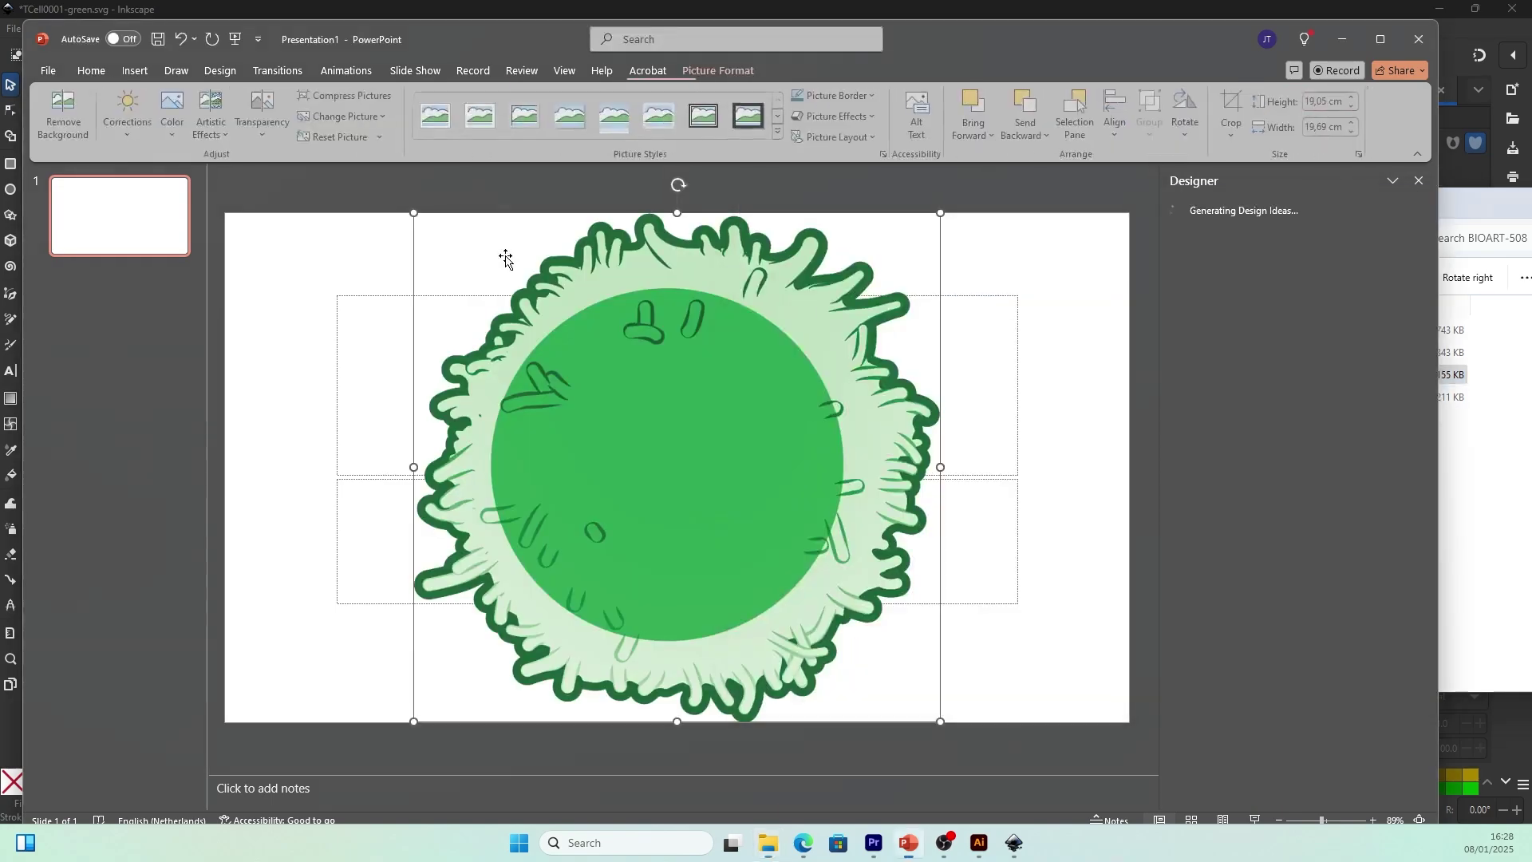
drag(847, 280, 646, 491)
drag(515, 605, 838, 445)
click(1146, 411)
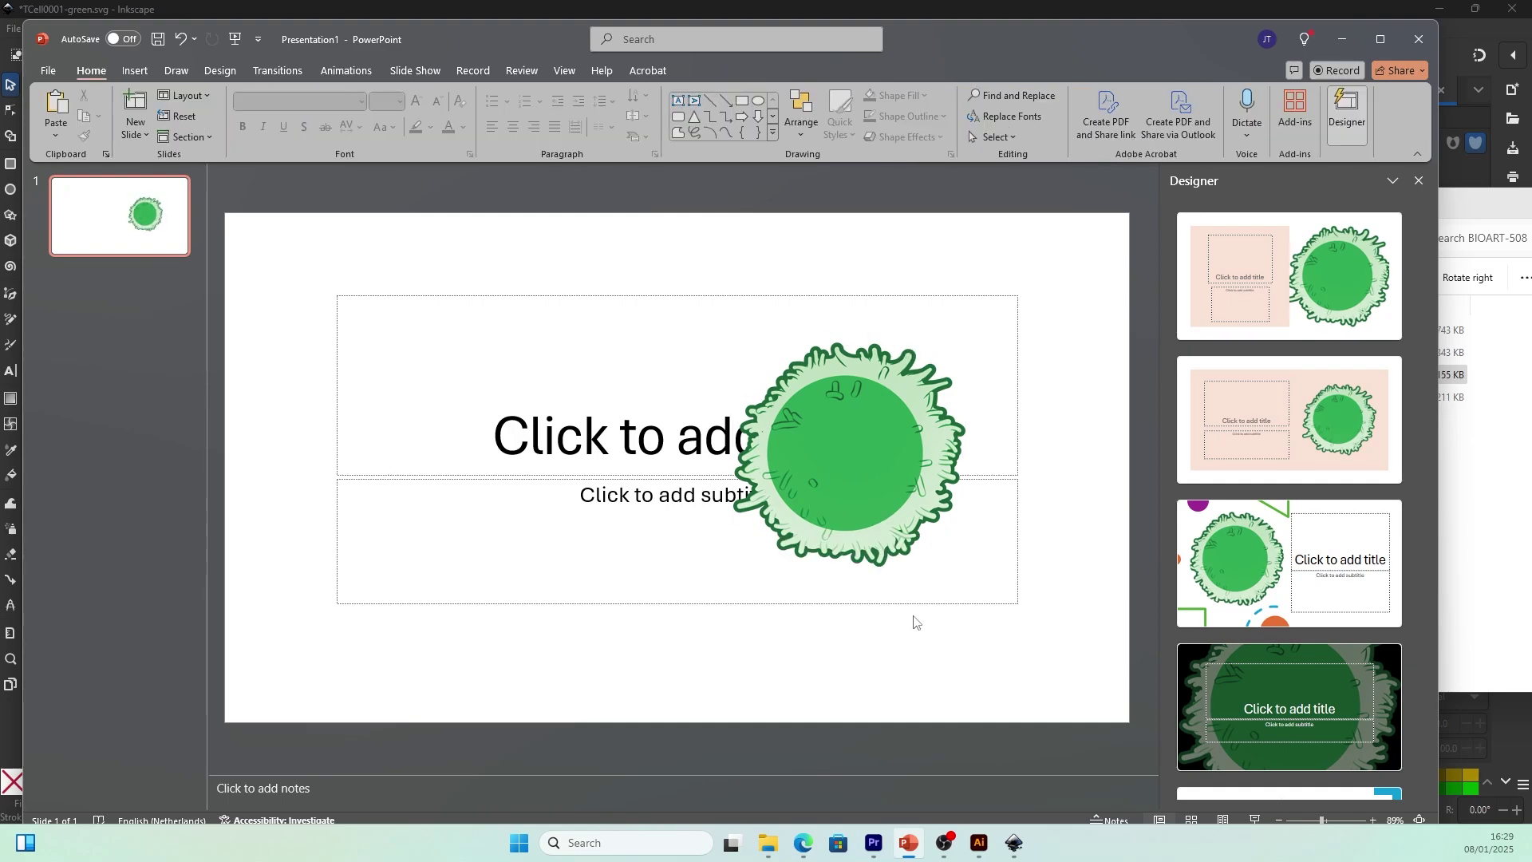